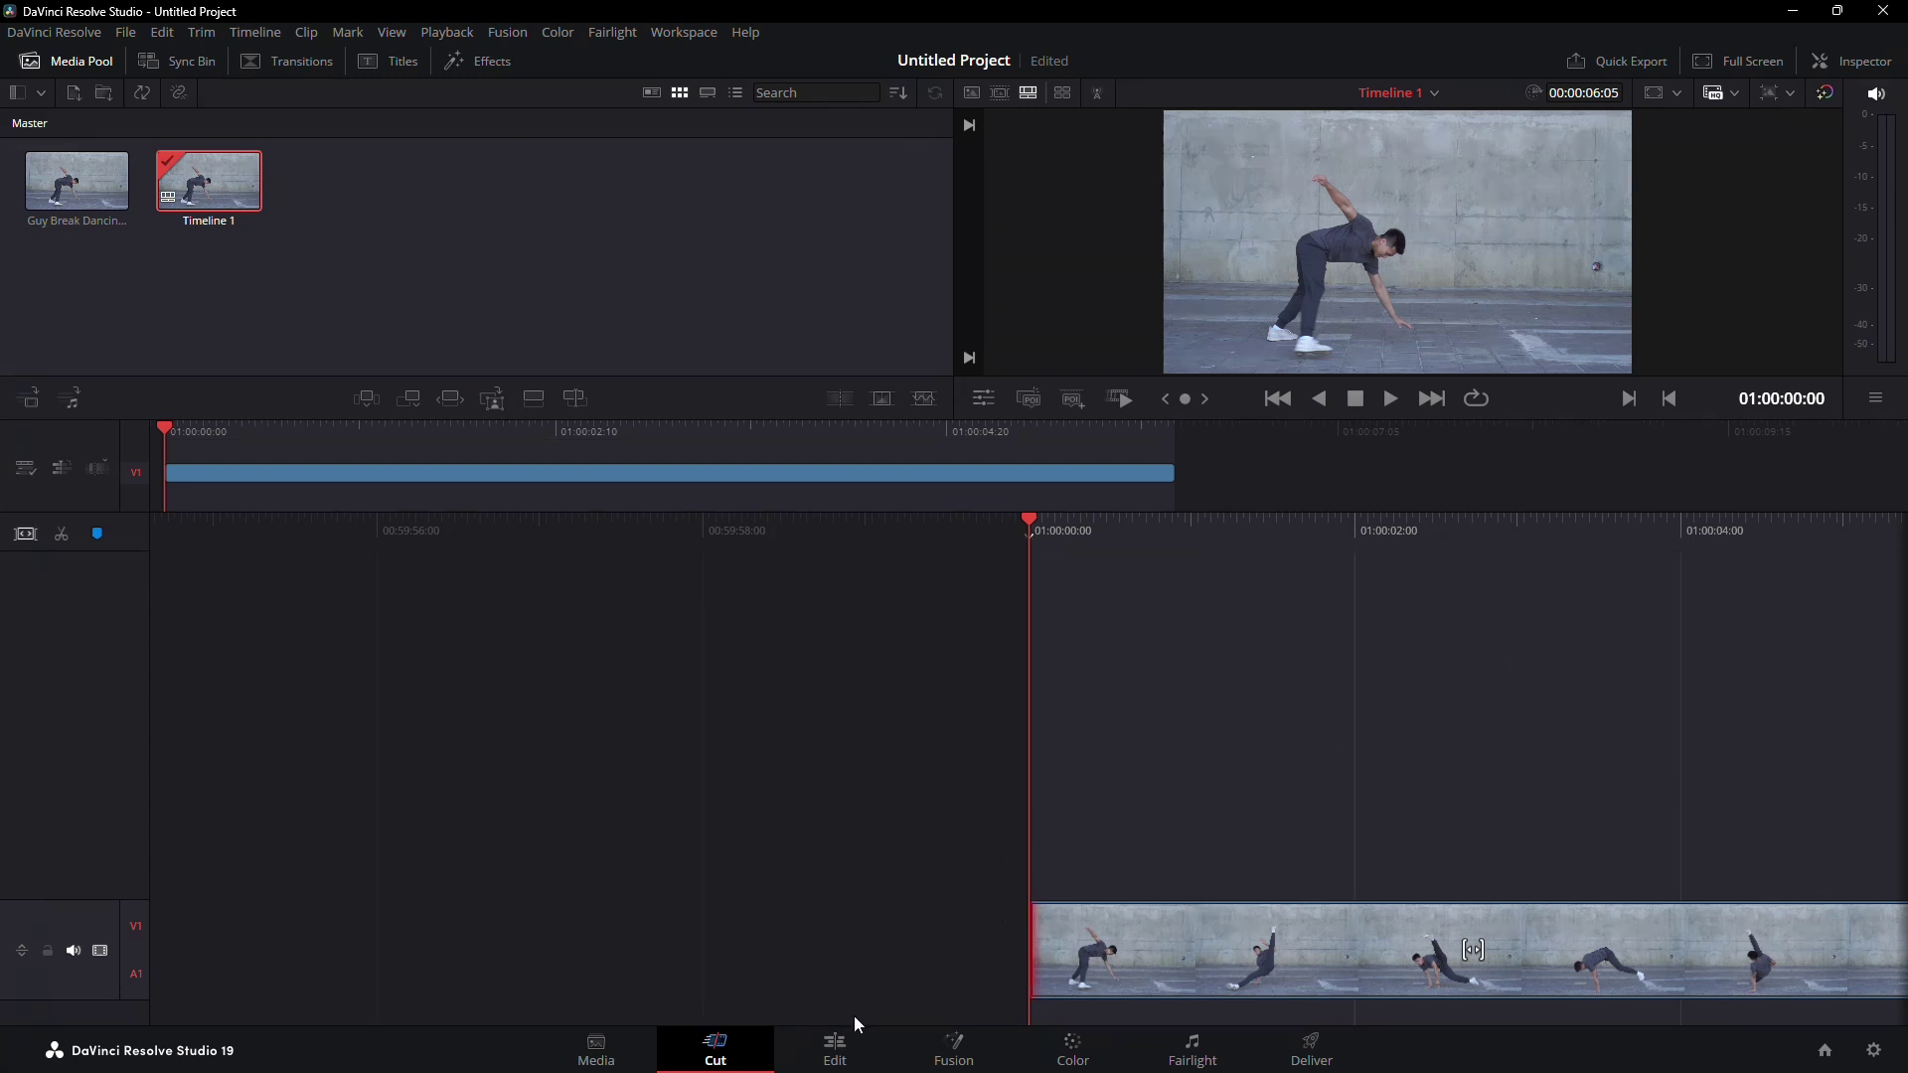
Step: Open the Edit page and park the playhead at 01:00:00:22 in the dance clip
{"action": "left_click", "coordinate": [831, 1051]}
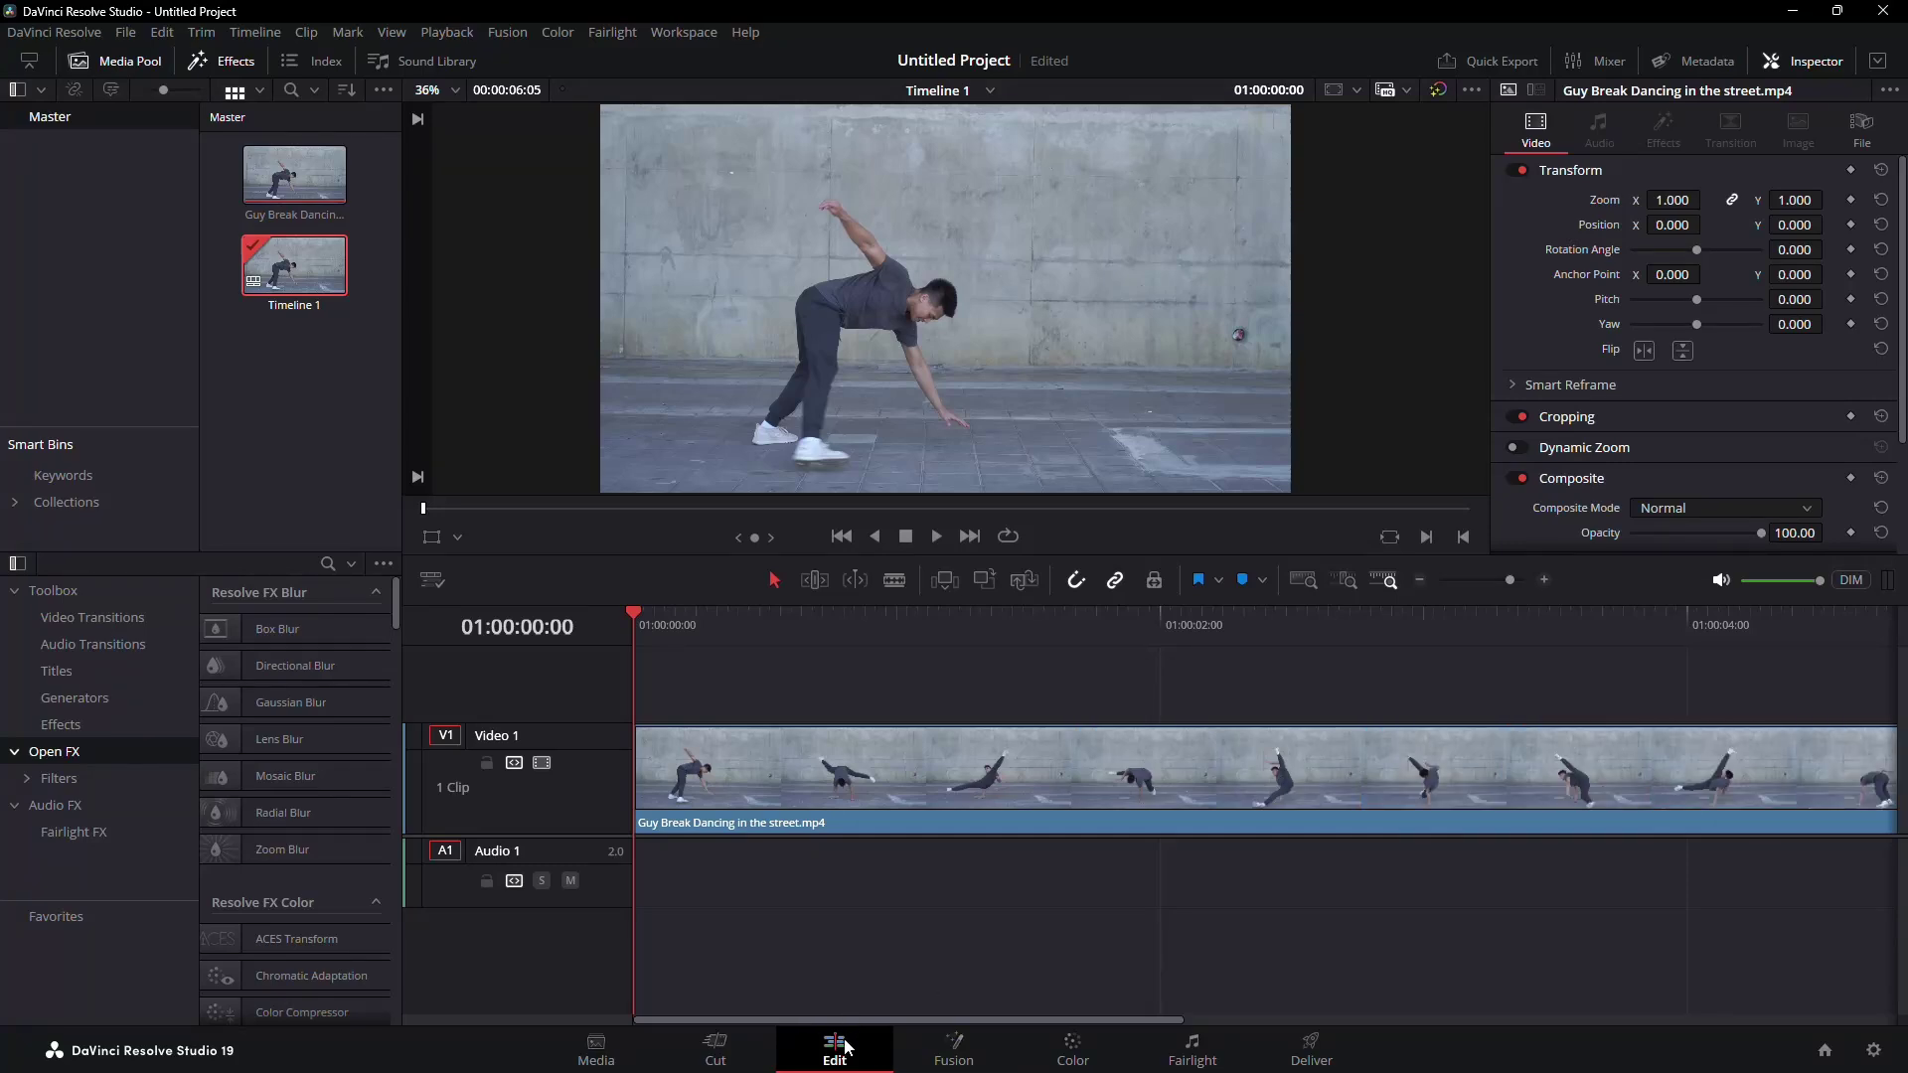
{"action": "scroll", "coordinate": [692, 822], "scroll_direction": "down", "scroll_amount": 2}
{"action": "scroll", "coordinate": [692, 821], "scroll_direction": "down", "scroll_amount": 2}
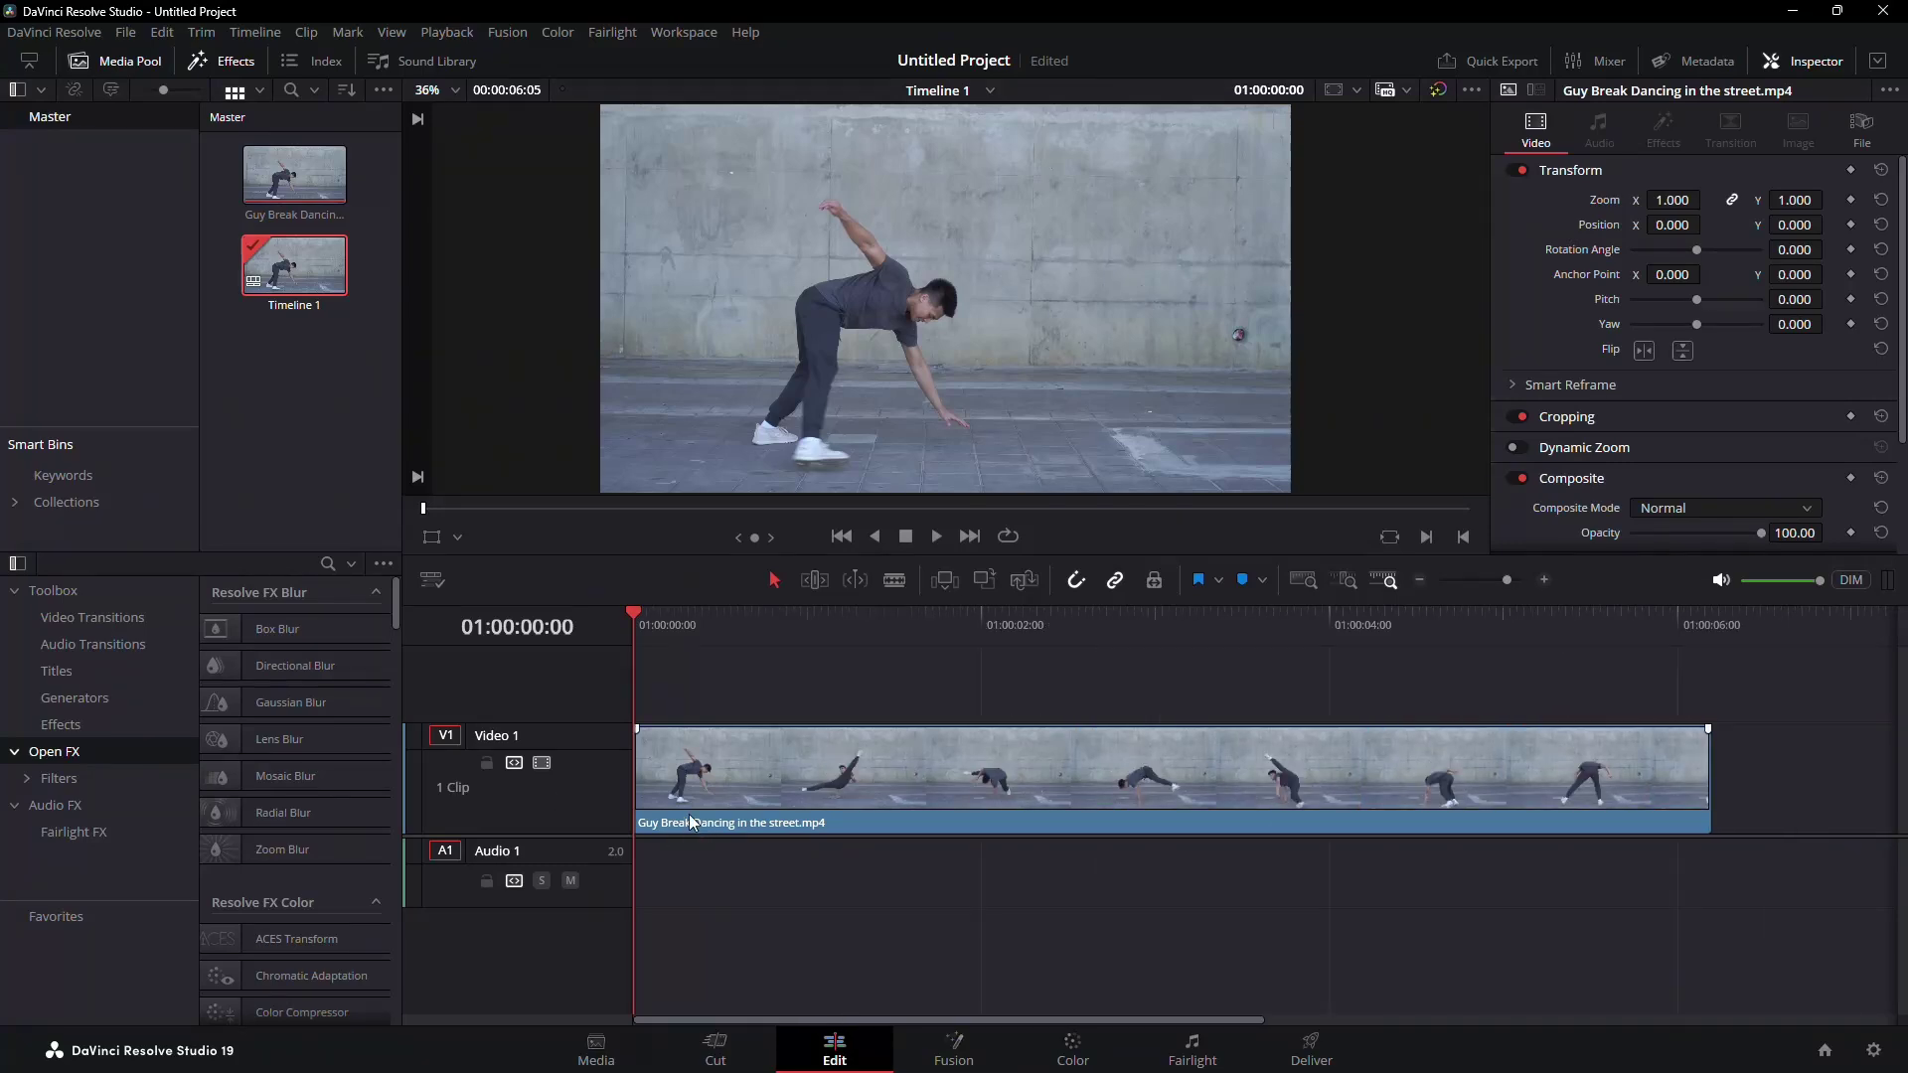
{"action": "scroll", "coordinate": [693, 821], "scroll_direction": "down", "scroll_amount": 2}
{"action": "scroll", "coordinate": [693, 820], "scroll_direction": "down", "scroll_amount": 1}
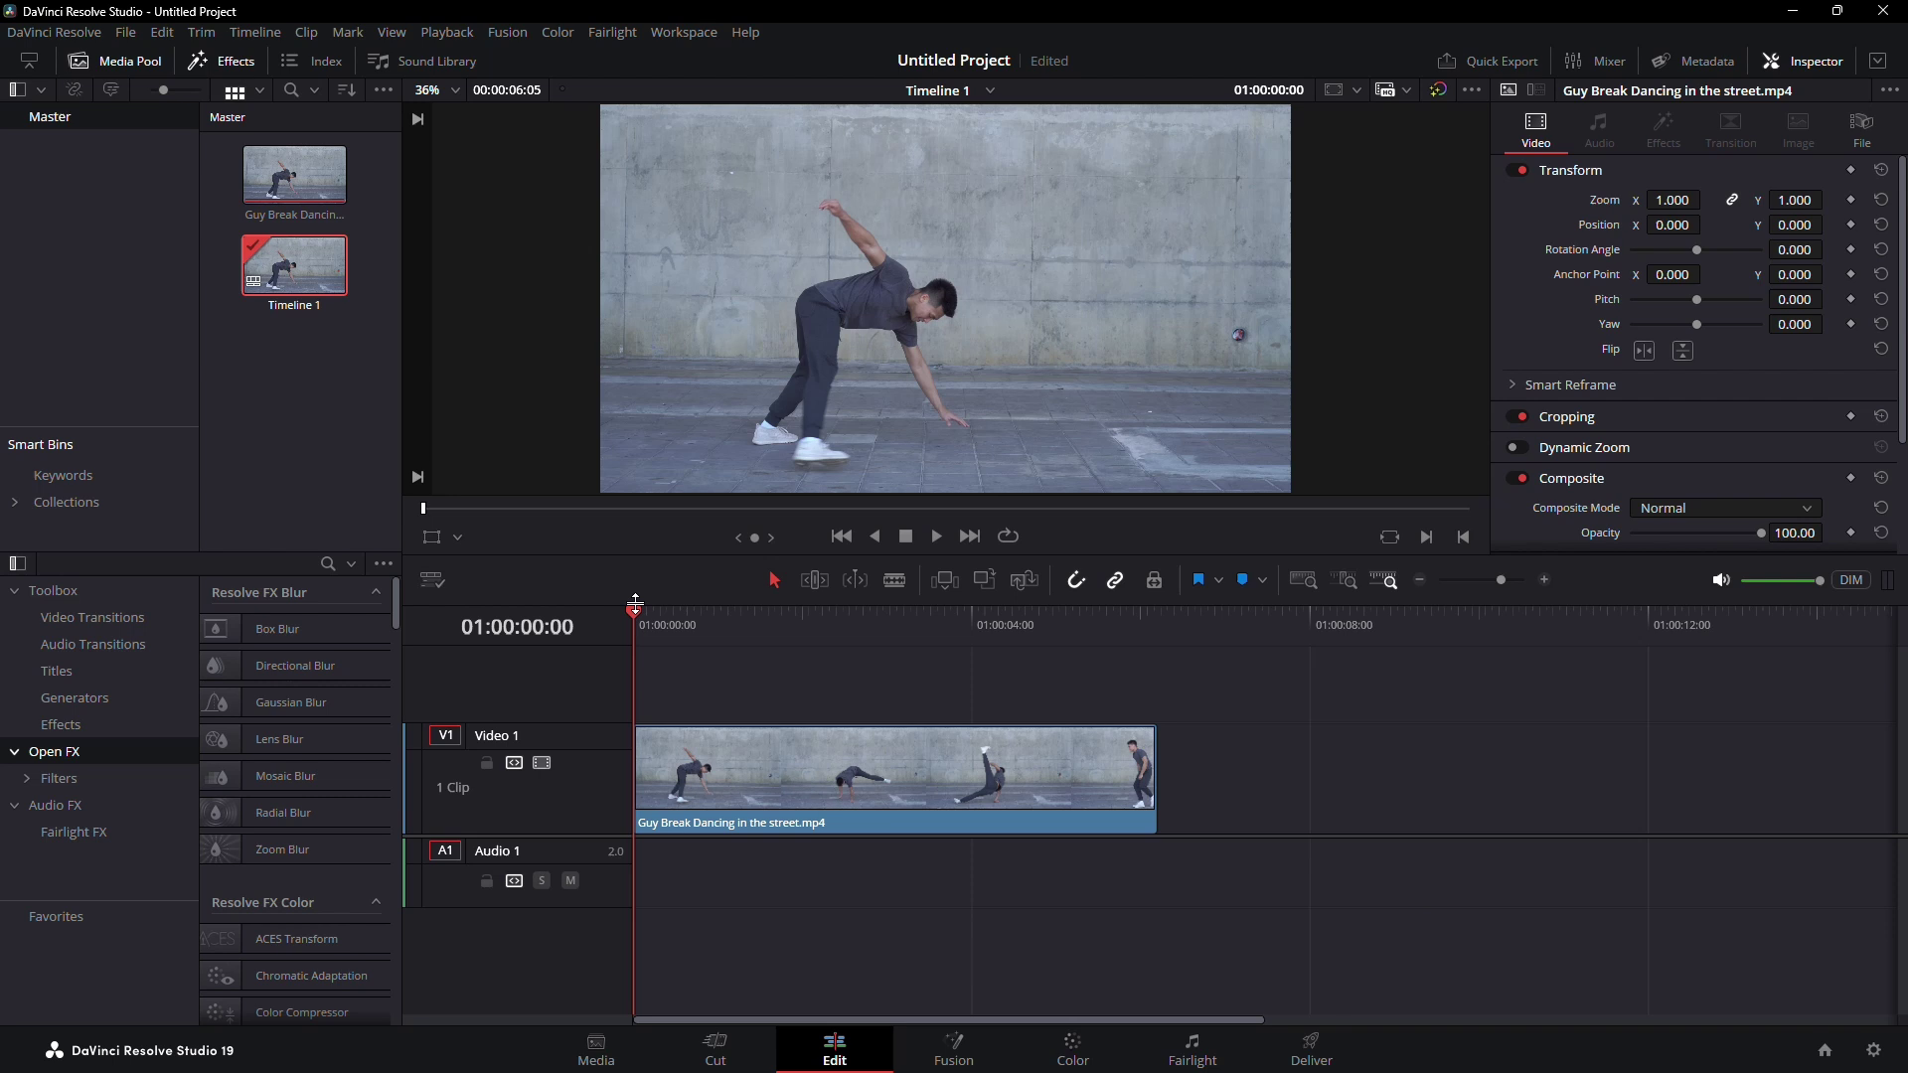
{"action": "left_click_drag", "start_coordinate": [635, 620], "coordinate": [709, 619]}
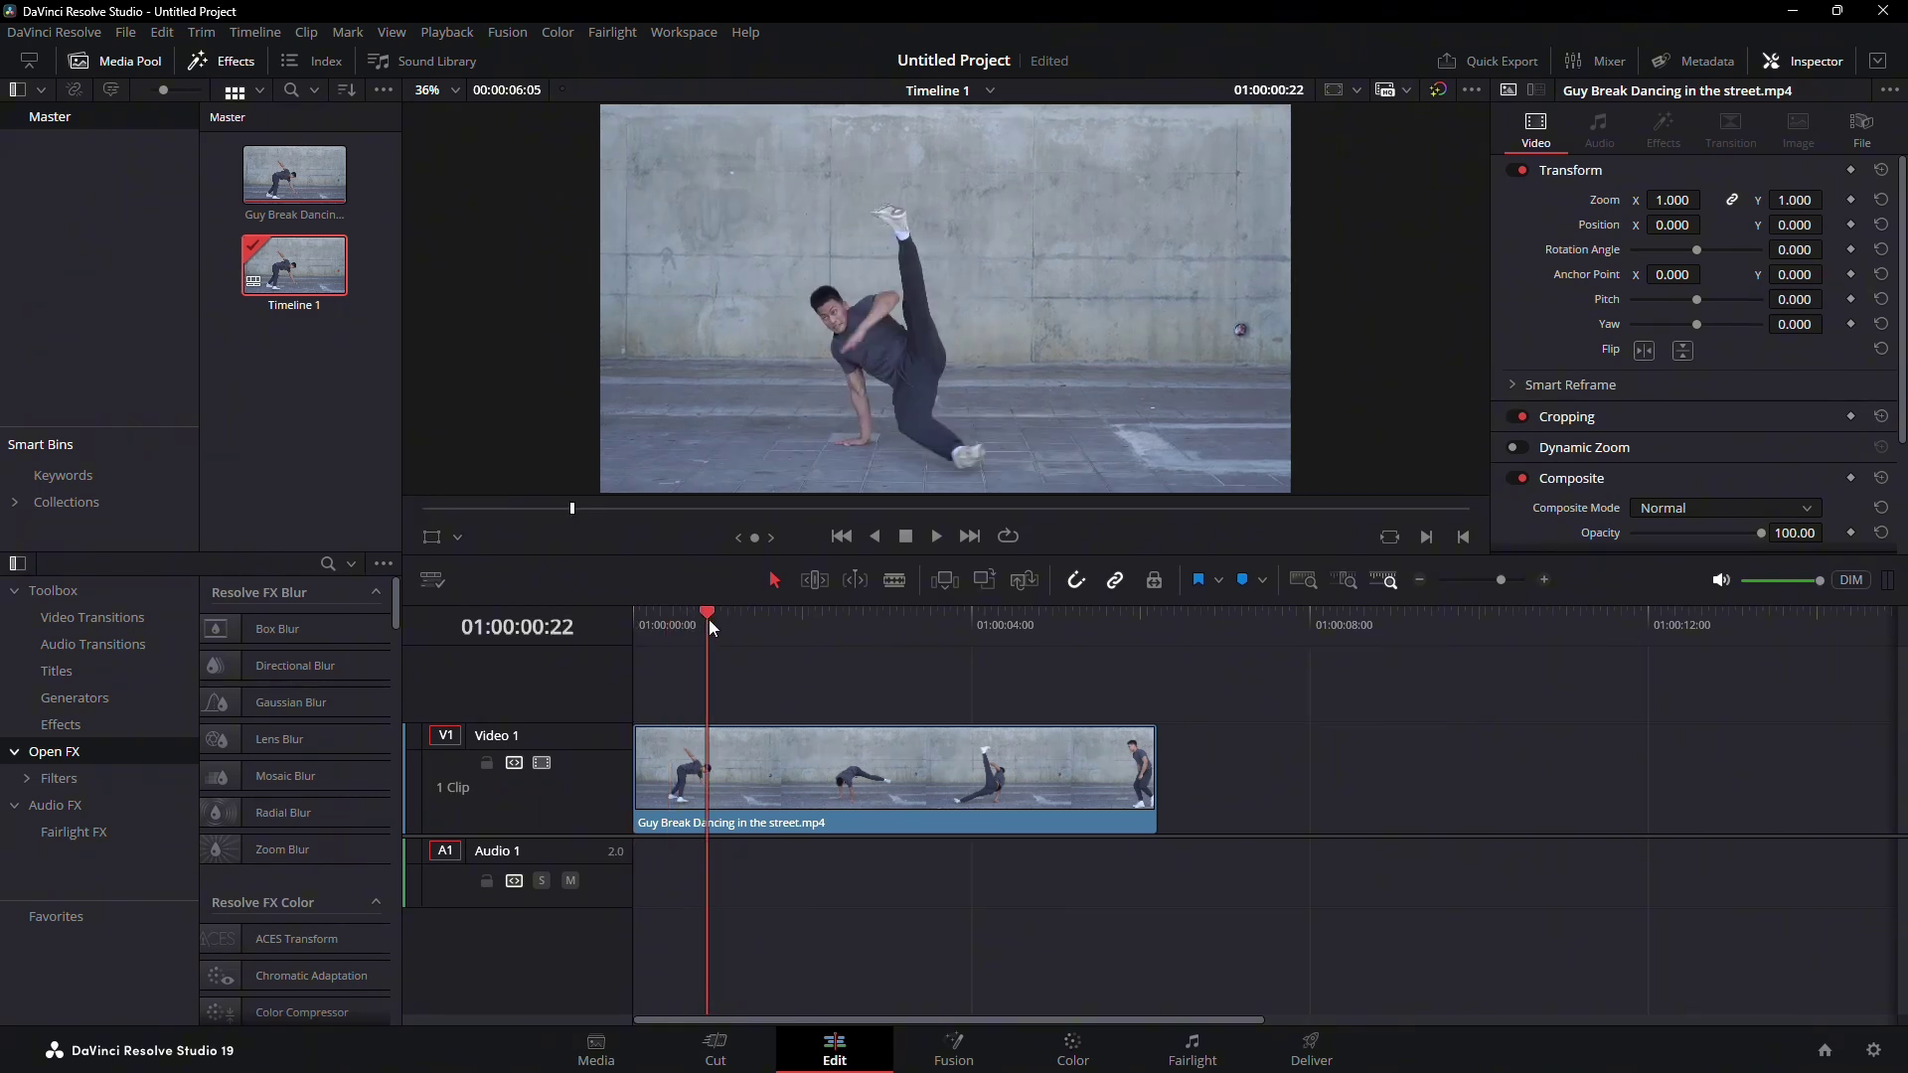
Step: Blade the dance clip at 01:00:00:22 and 01:00:01:18, then select the third part
{"action": "left_click", "coordinate": [894, 581]}
{"action": "left_click", "coordinate": [709, 768]}
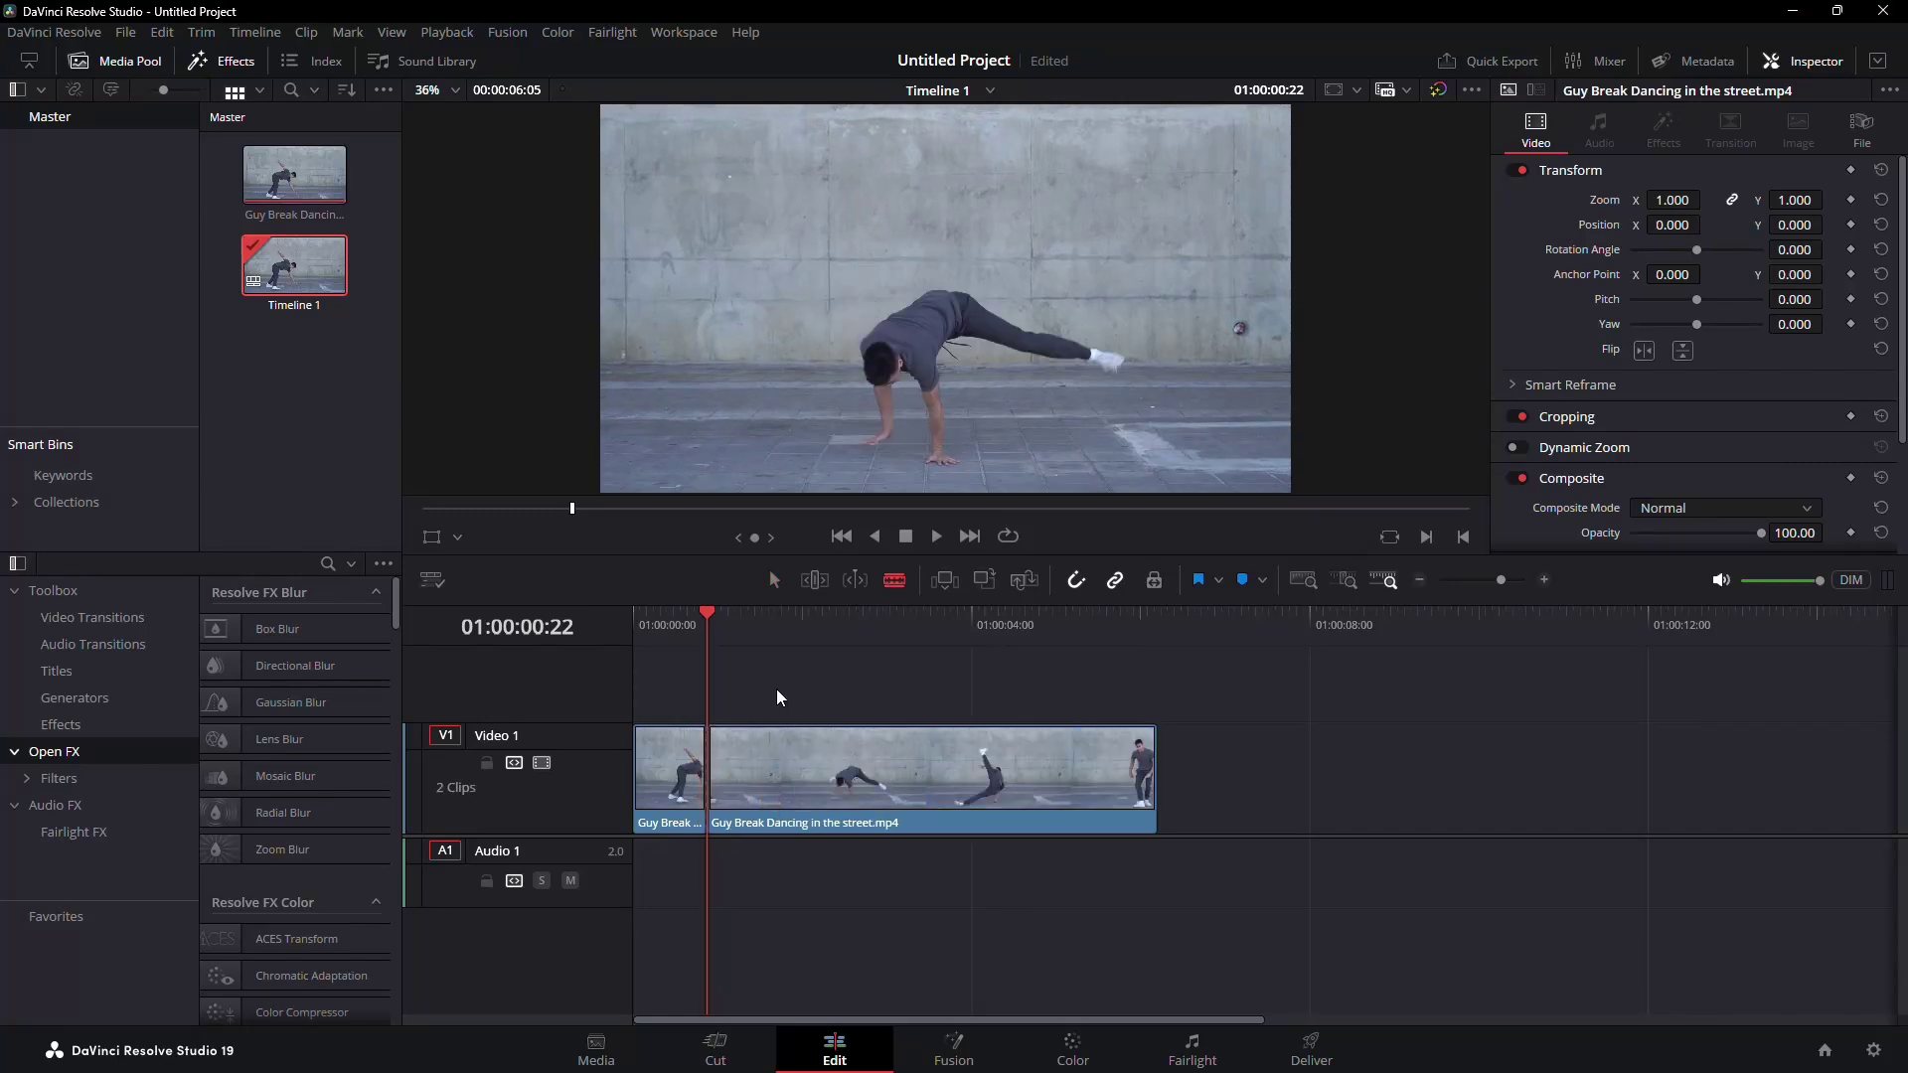
{"action": "left_click_drag", "start_coordinate": [711, 624], "coordinate": [778, 631]}
{"action": "left_click", "coordinate": [778, 768]}
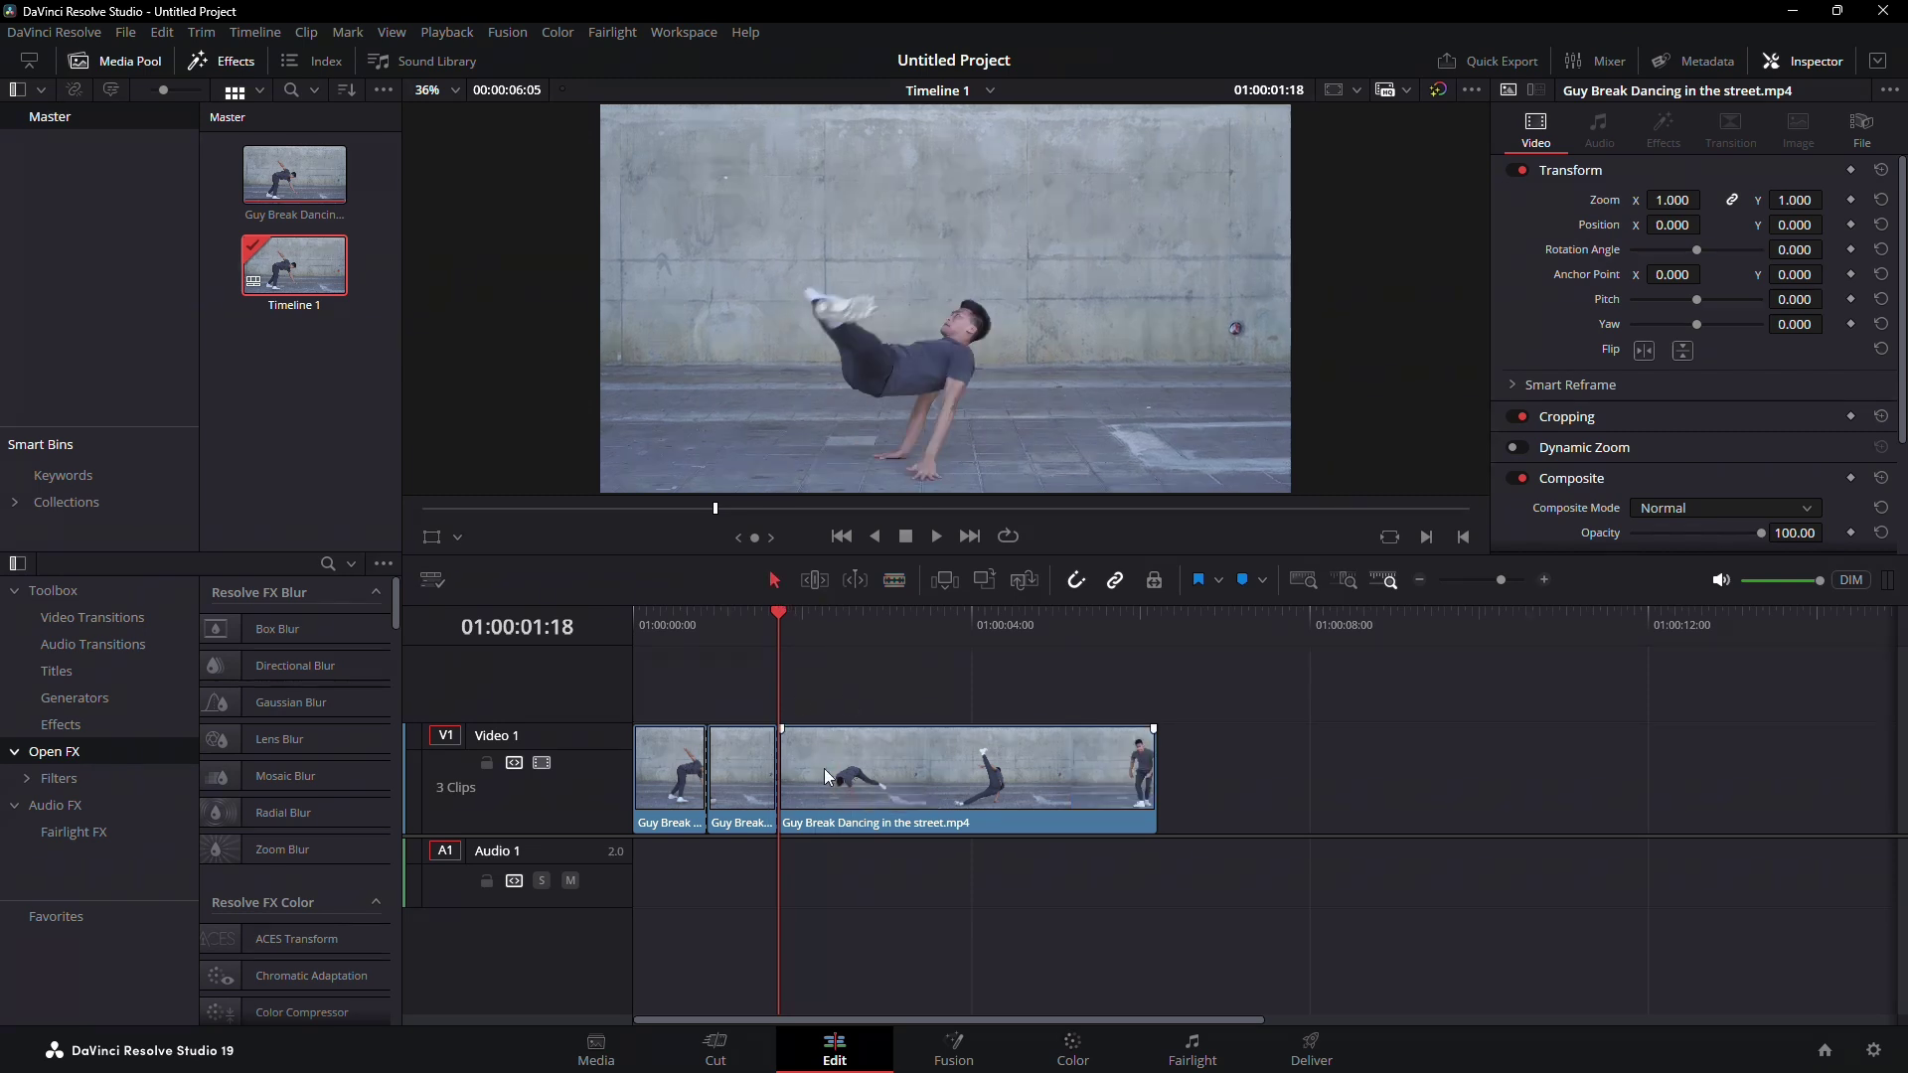
{"action": "left_click", "coordinate": [825, 768]}
Step: Lift the third part onto a new V2 track and park the playhead at 01:00:00:13
{"action": "left_click_drag", "start_coordinate": [924, 767], "coordinate": [924, 714]}
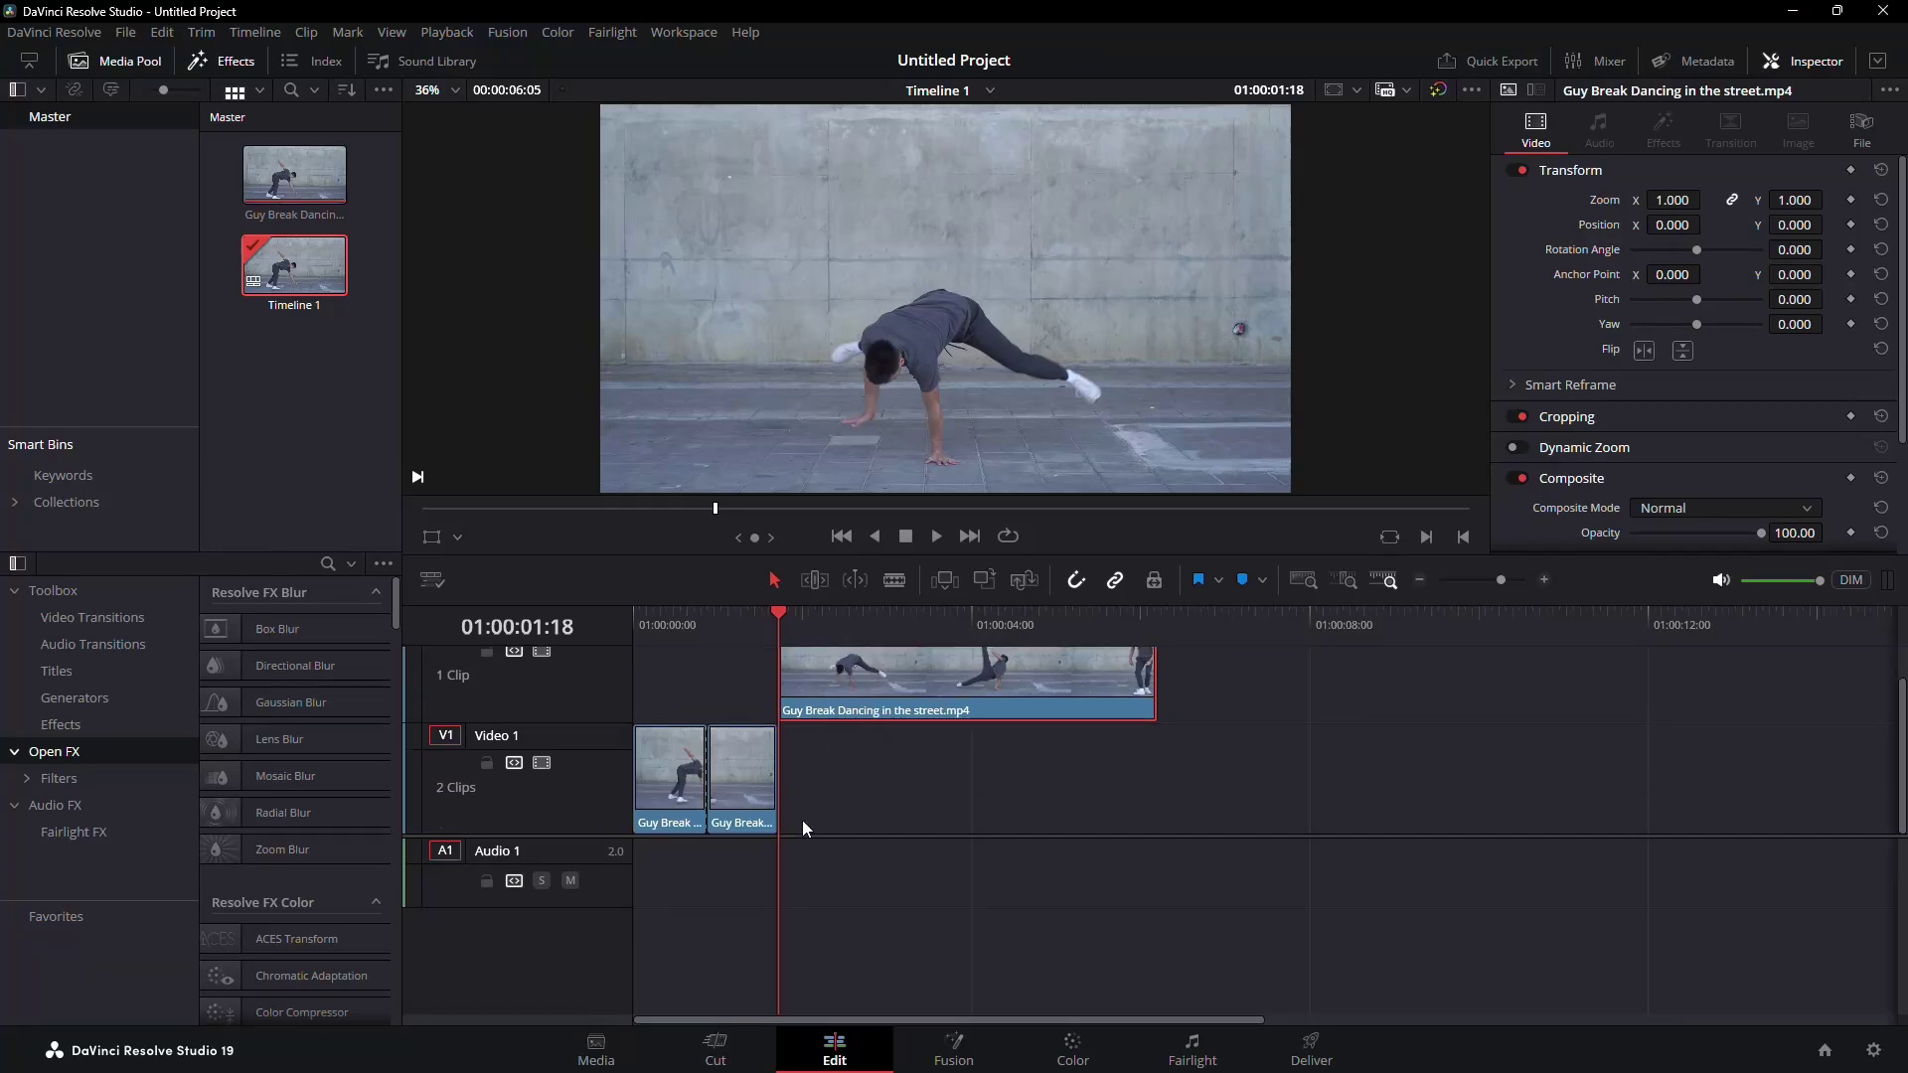
{"action": "left_click_drag", "start_coordinate": [778, 622], "coordinate": [677, 621]}
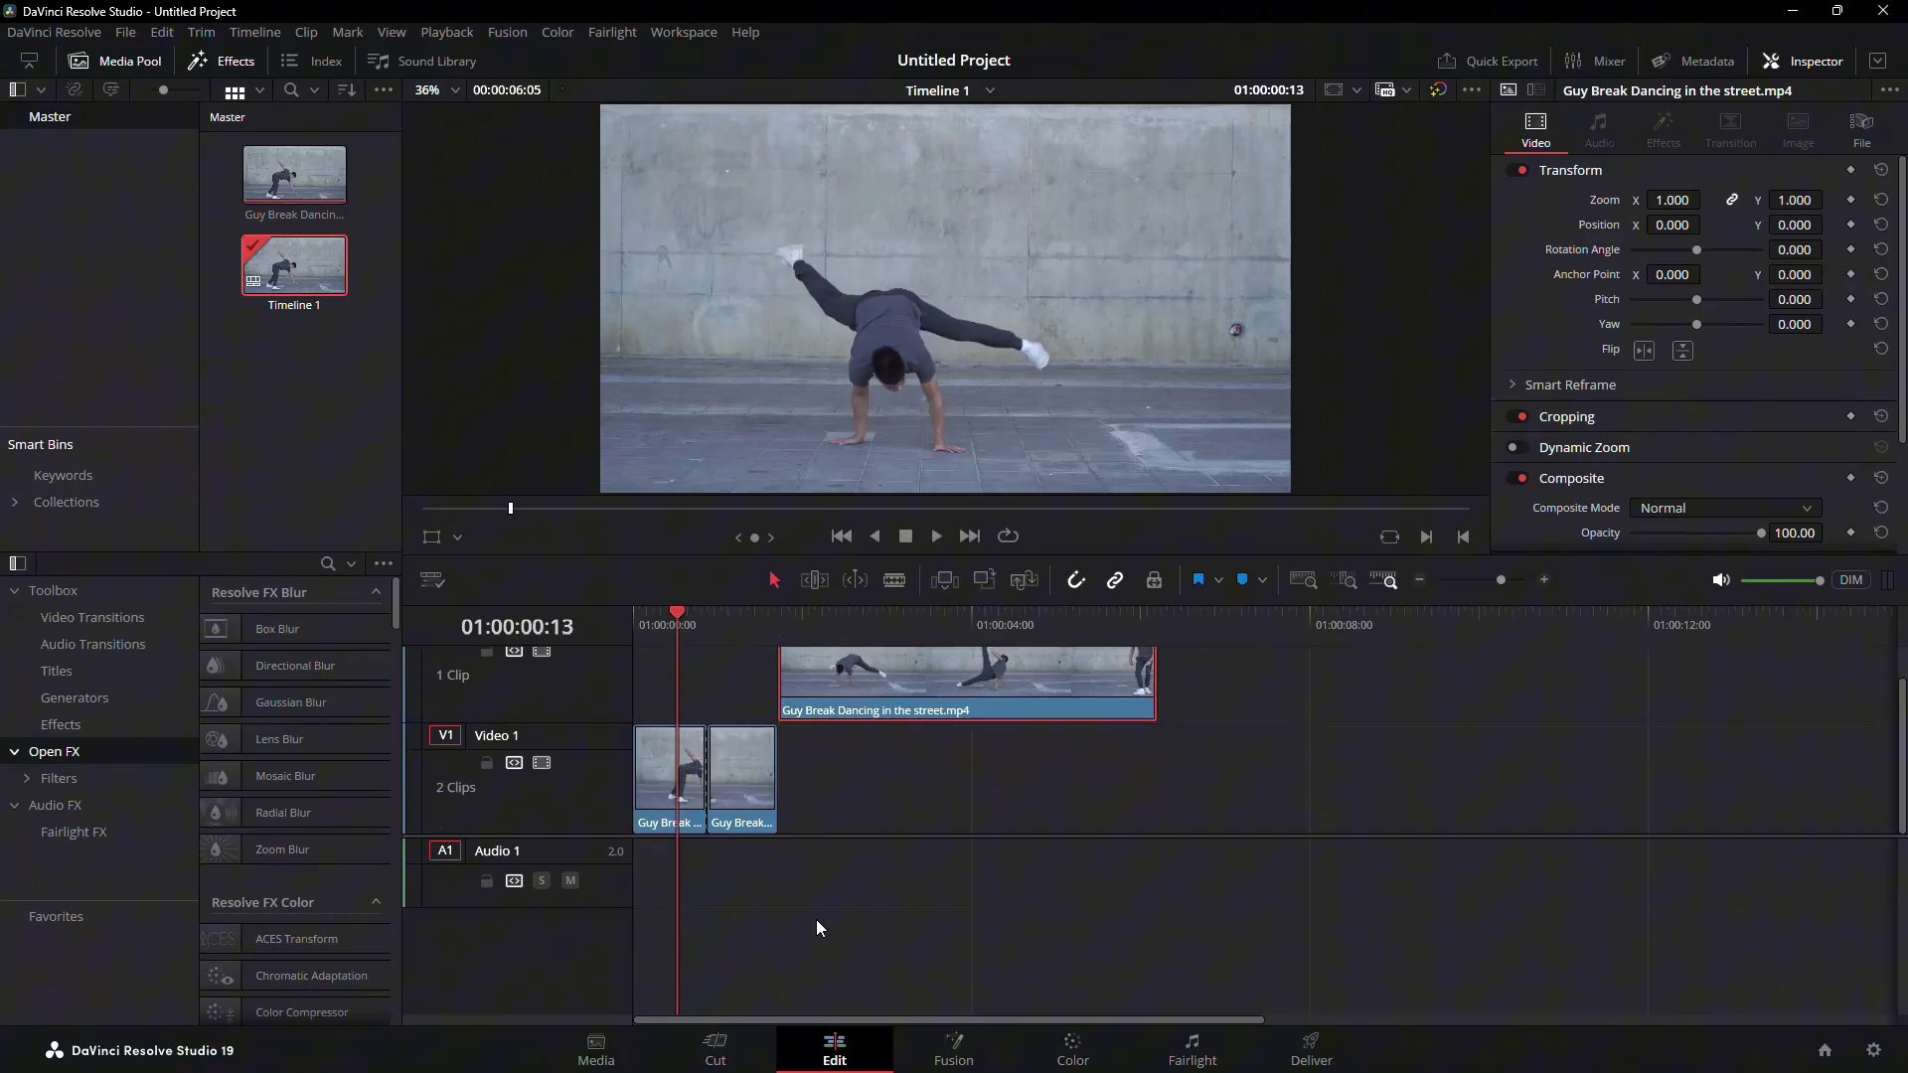
Step: Apply a 100% Rewind speed effect to the middle clip using the retime controls (Ctrl+R)
{"action": "left_click", "coordinate": [739, 789]}
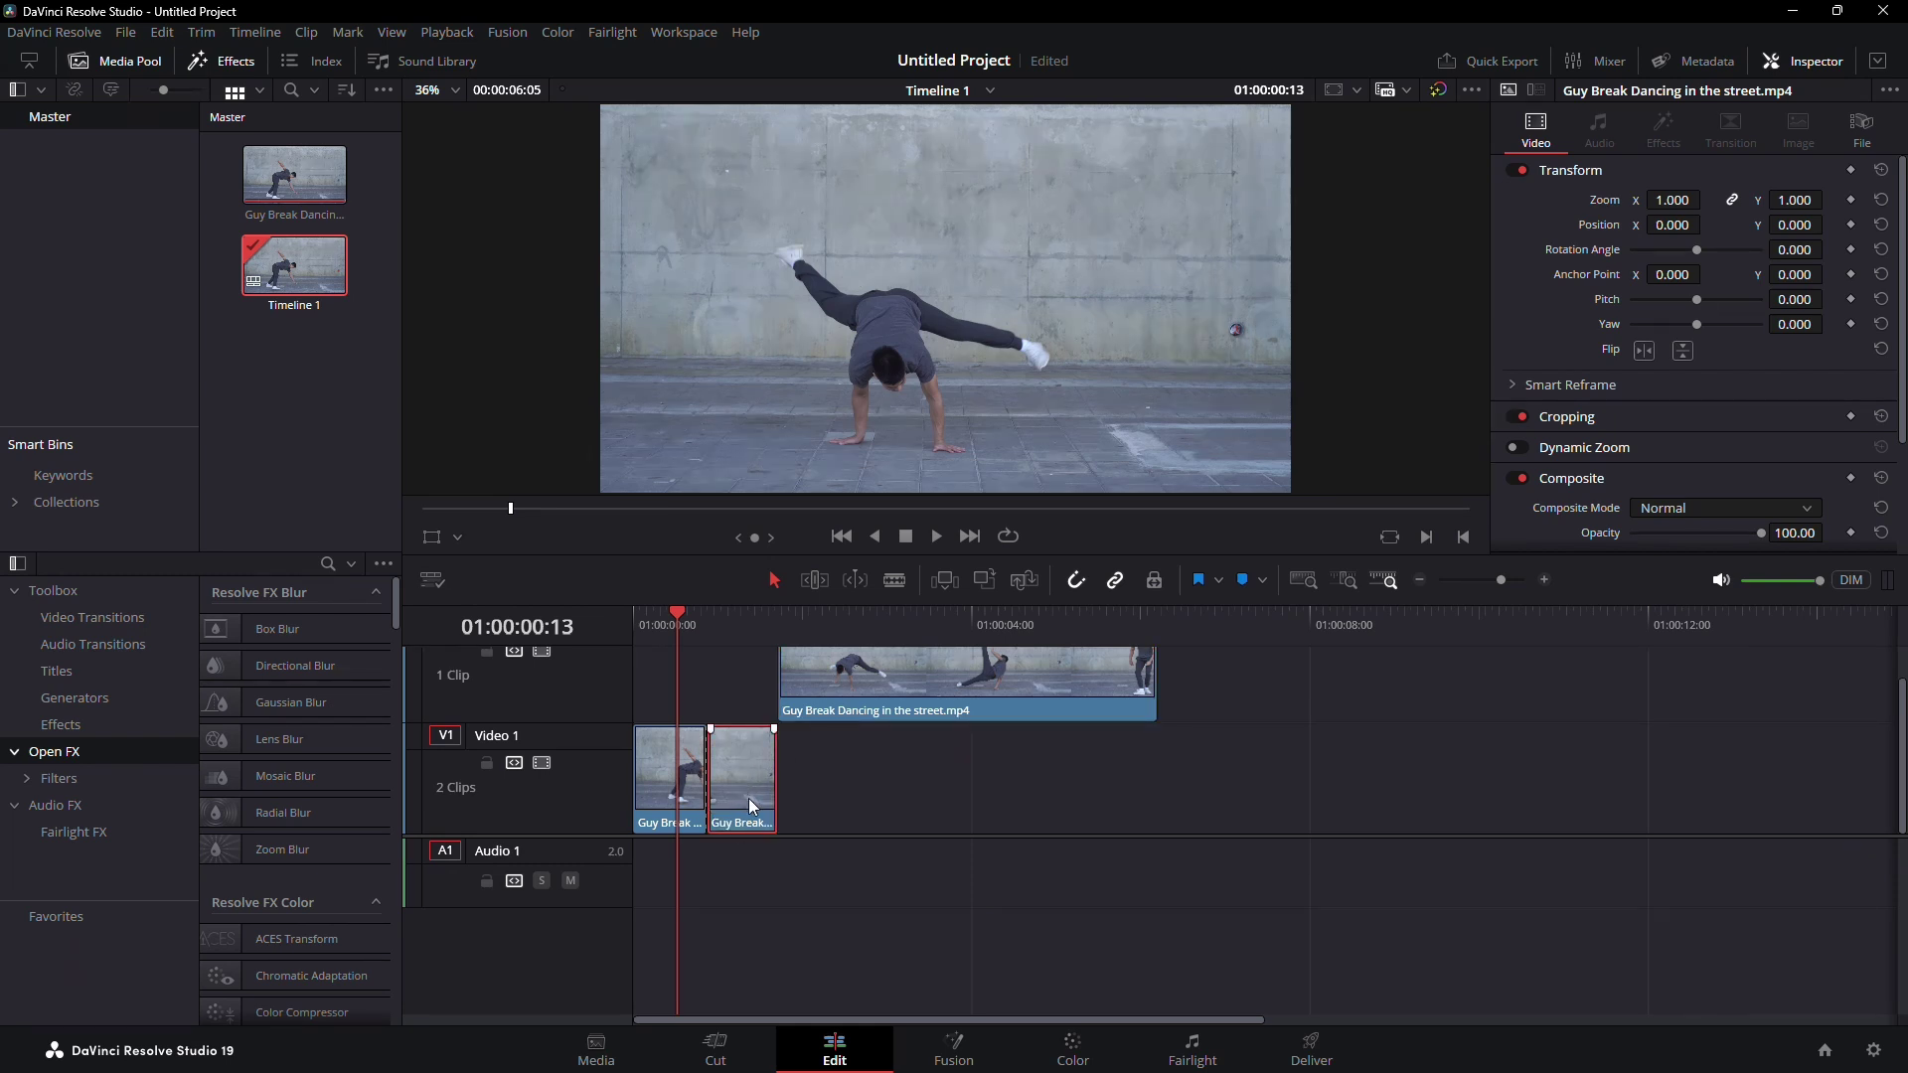
{"action": "key", "text": "ctrl+r"}
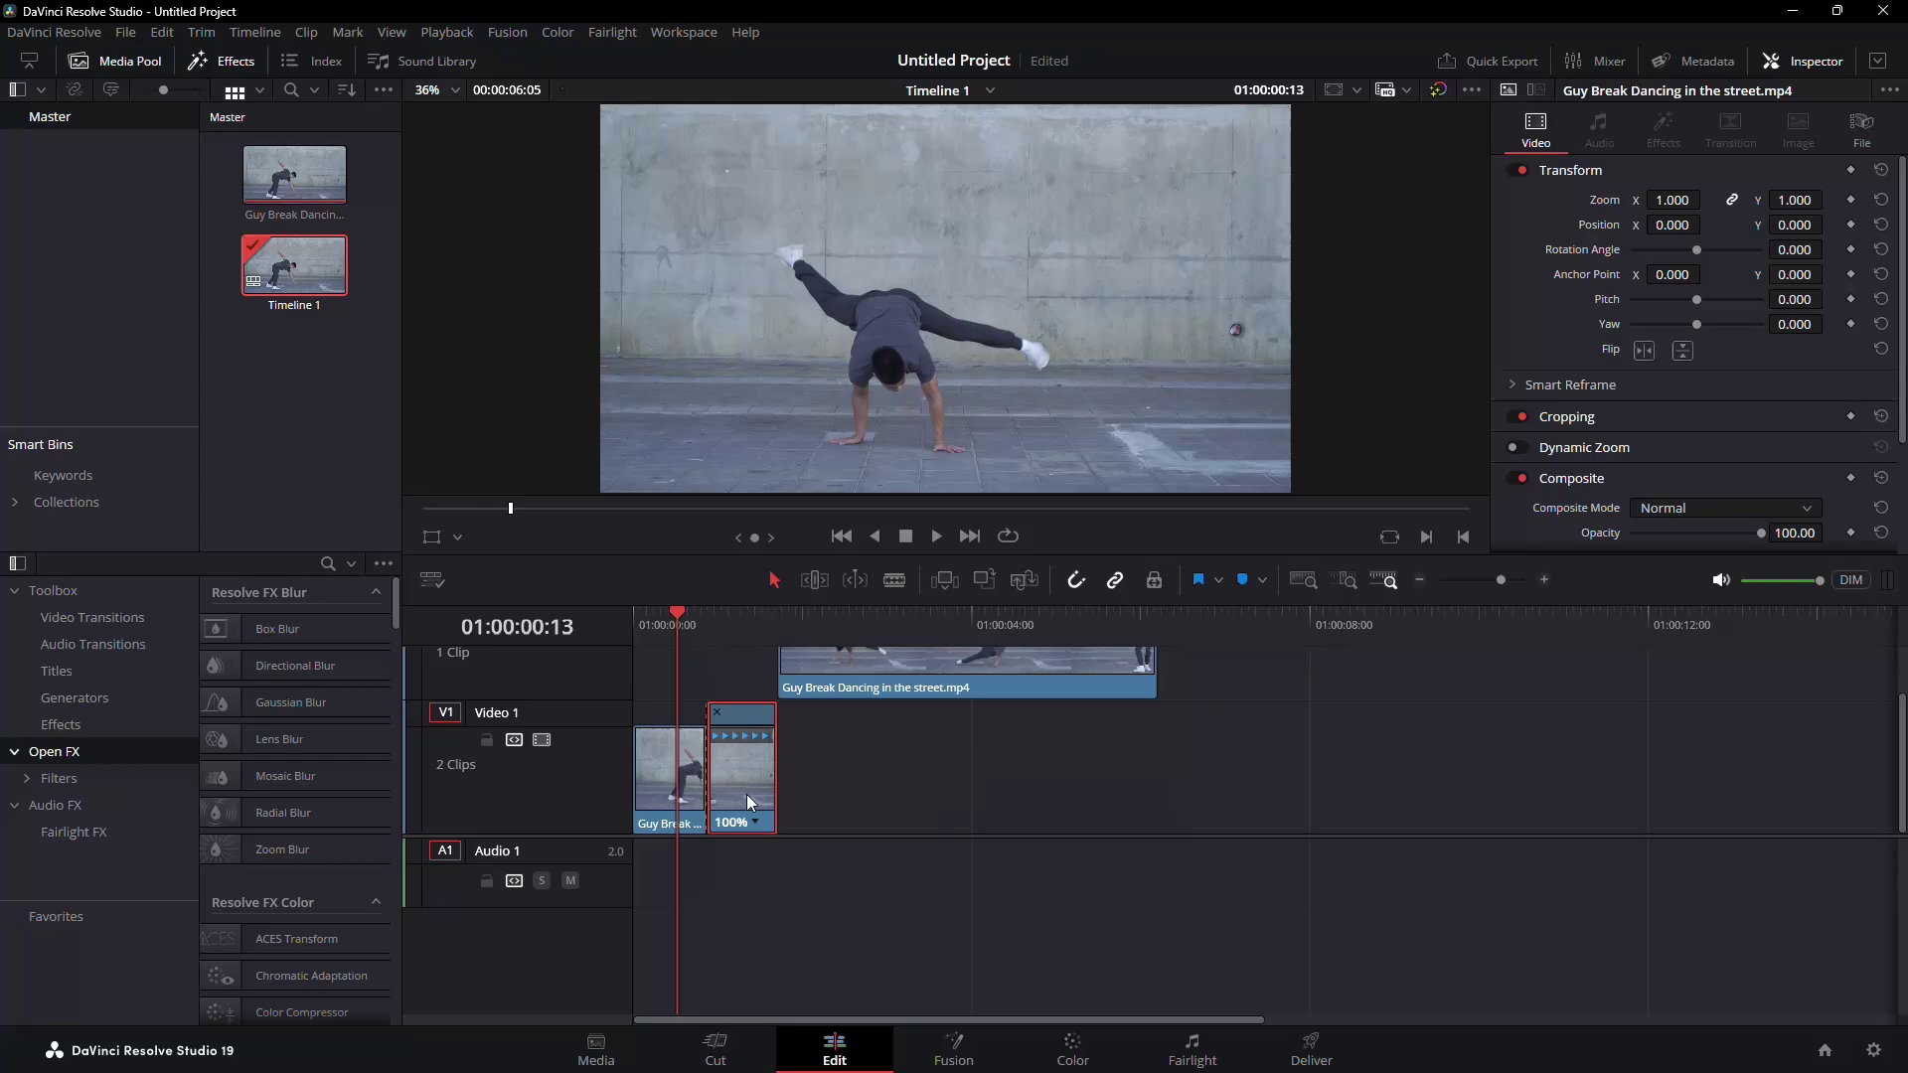
{"action": "scroll", "coordinate": [751, 796], "scroll_direction": "up", "scroll_amount": 3}
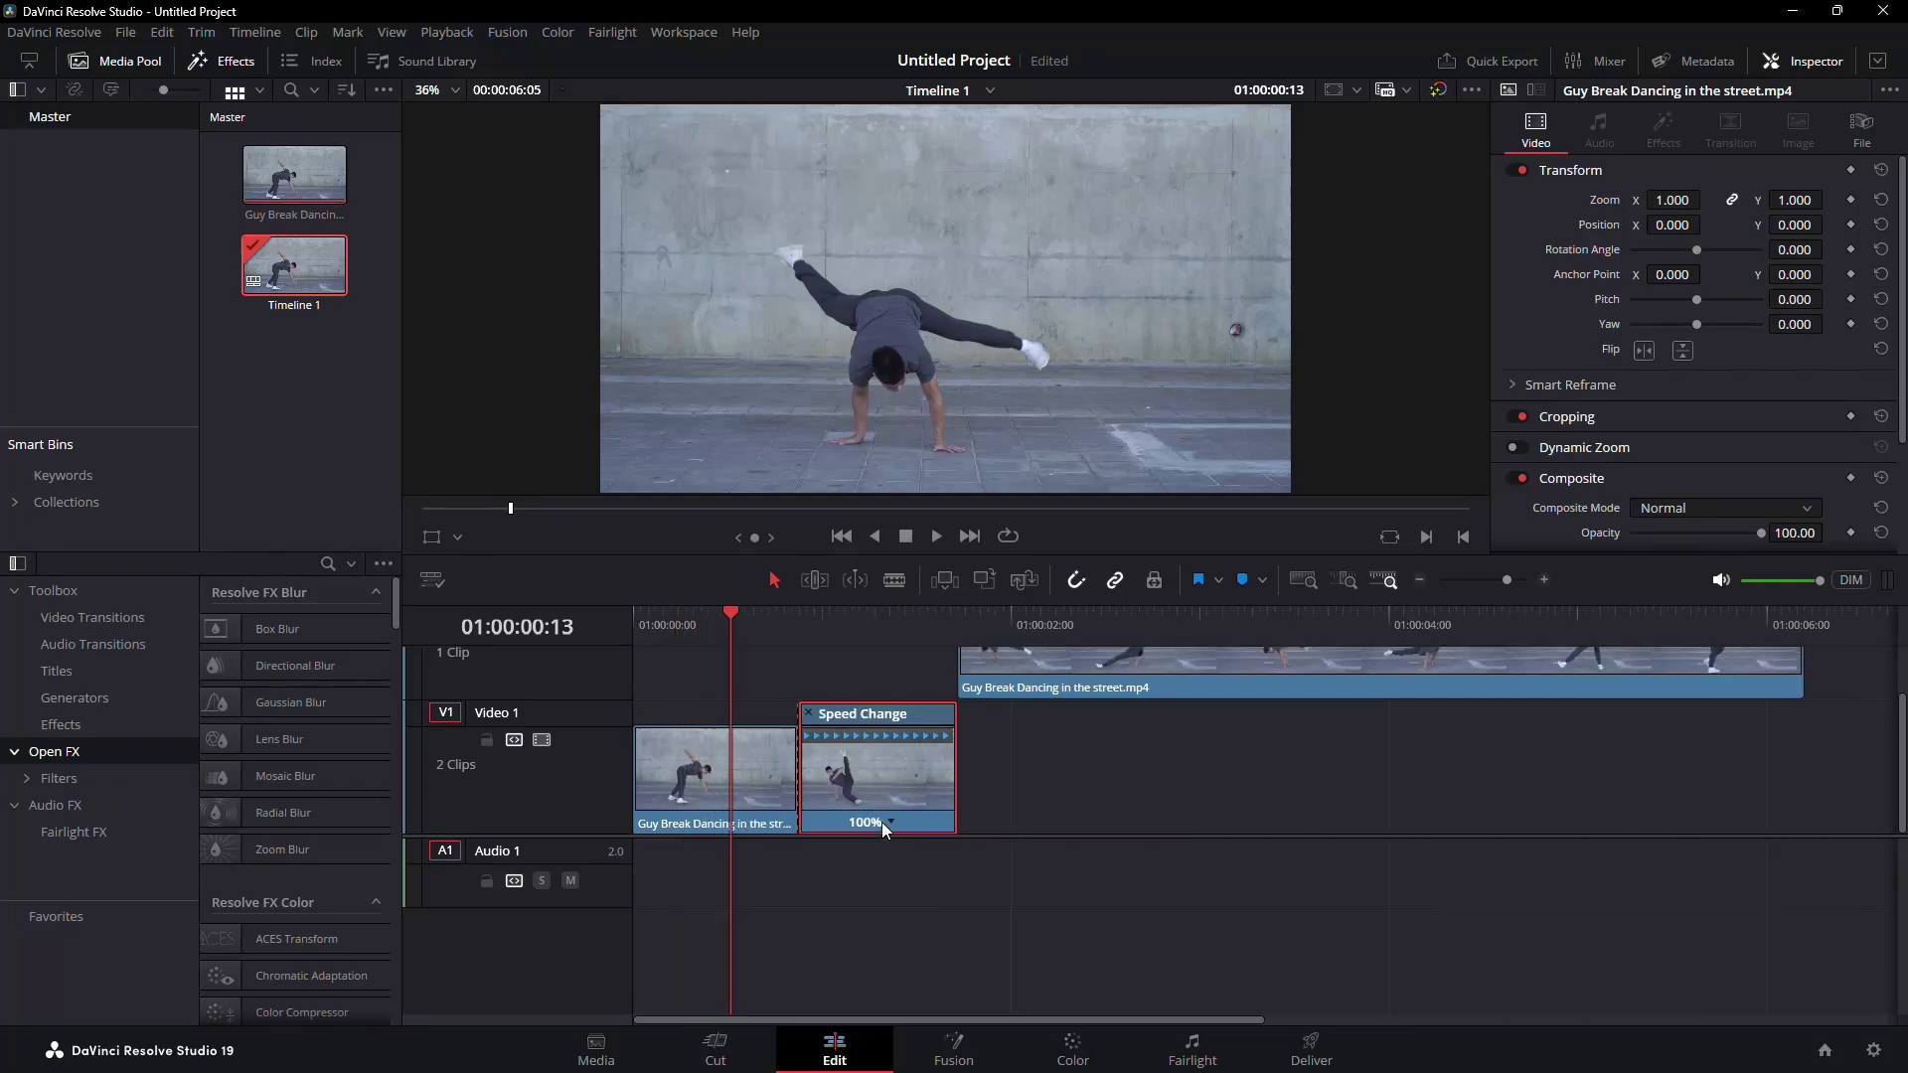
{"action": "left_click", "coordinate": [892, 818]}
{"action": "mouse_move", "coordinate": [934, 985]}
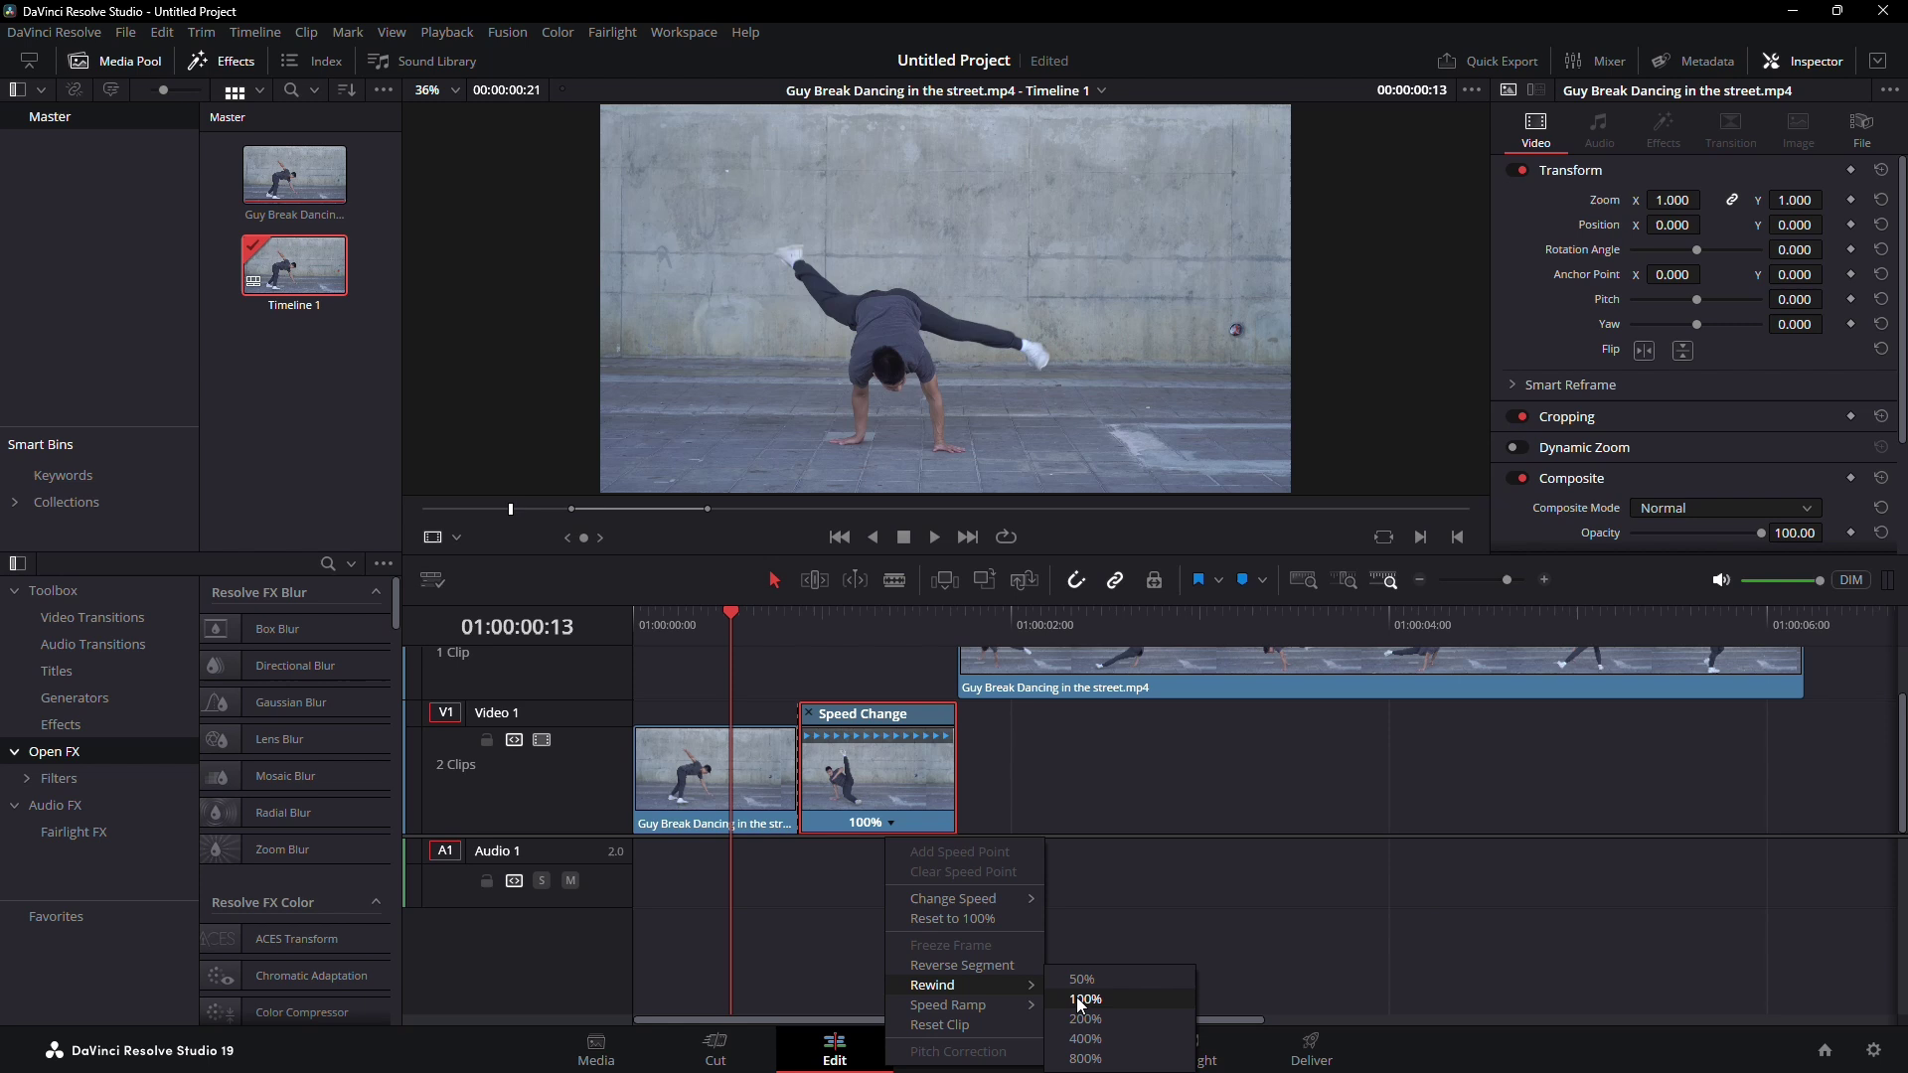
{"action": "left_click", "coordinate": [1080, 1002]}
{"action": "scroll", "coordinate": [959, 740], "scroll_direction": "down", "scroll_amount": 2}
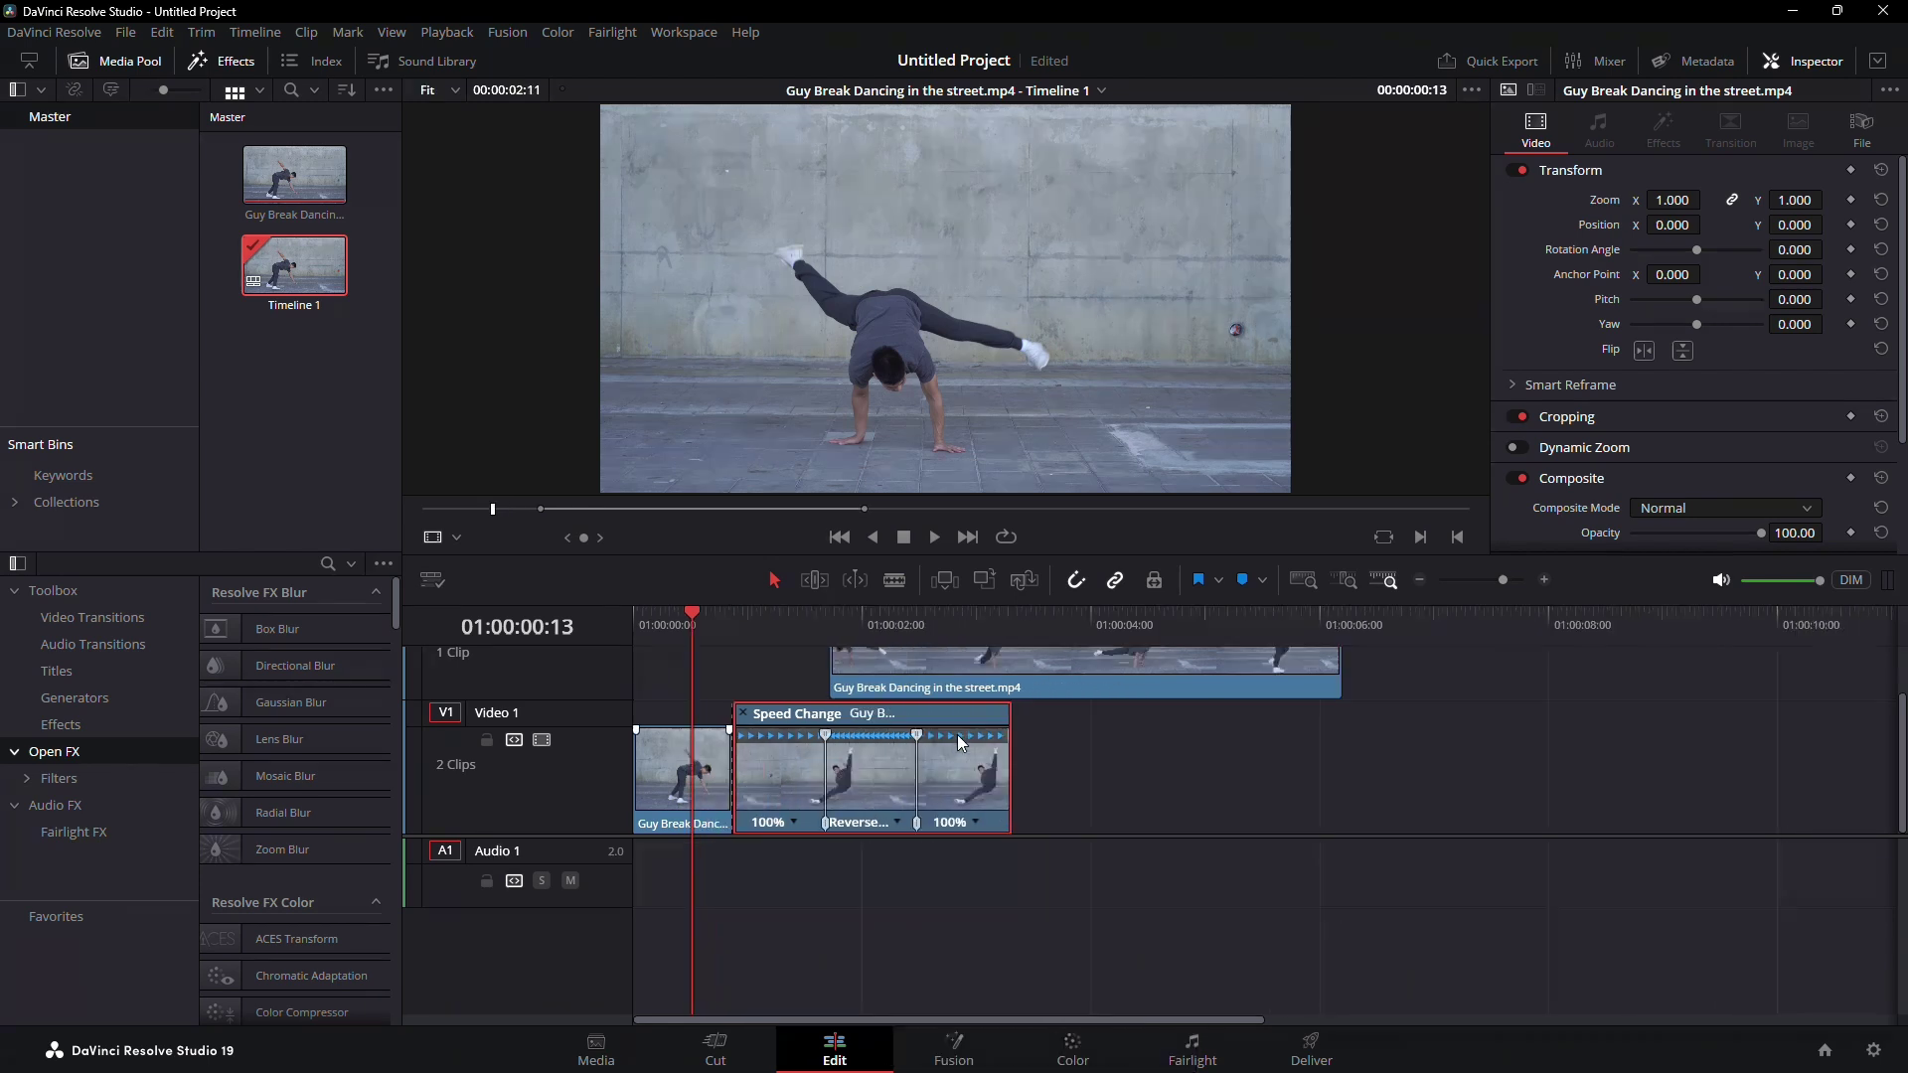
{"action": "scroll", "coordinate": [961, 701], "scroll_direction": "up", "scroll_amount": 2}
{"action": "scroll", "coordinate": [957, 687], "scroll_direction": "down", "scroll_amount": 2}
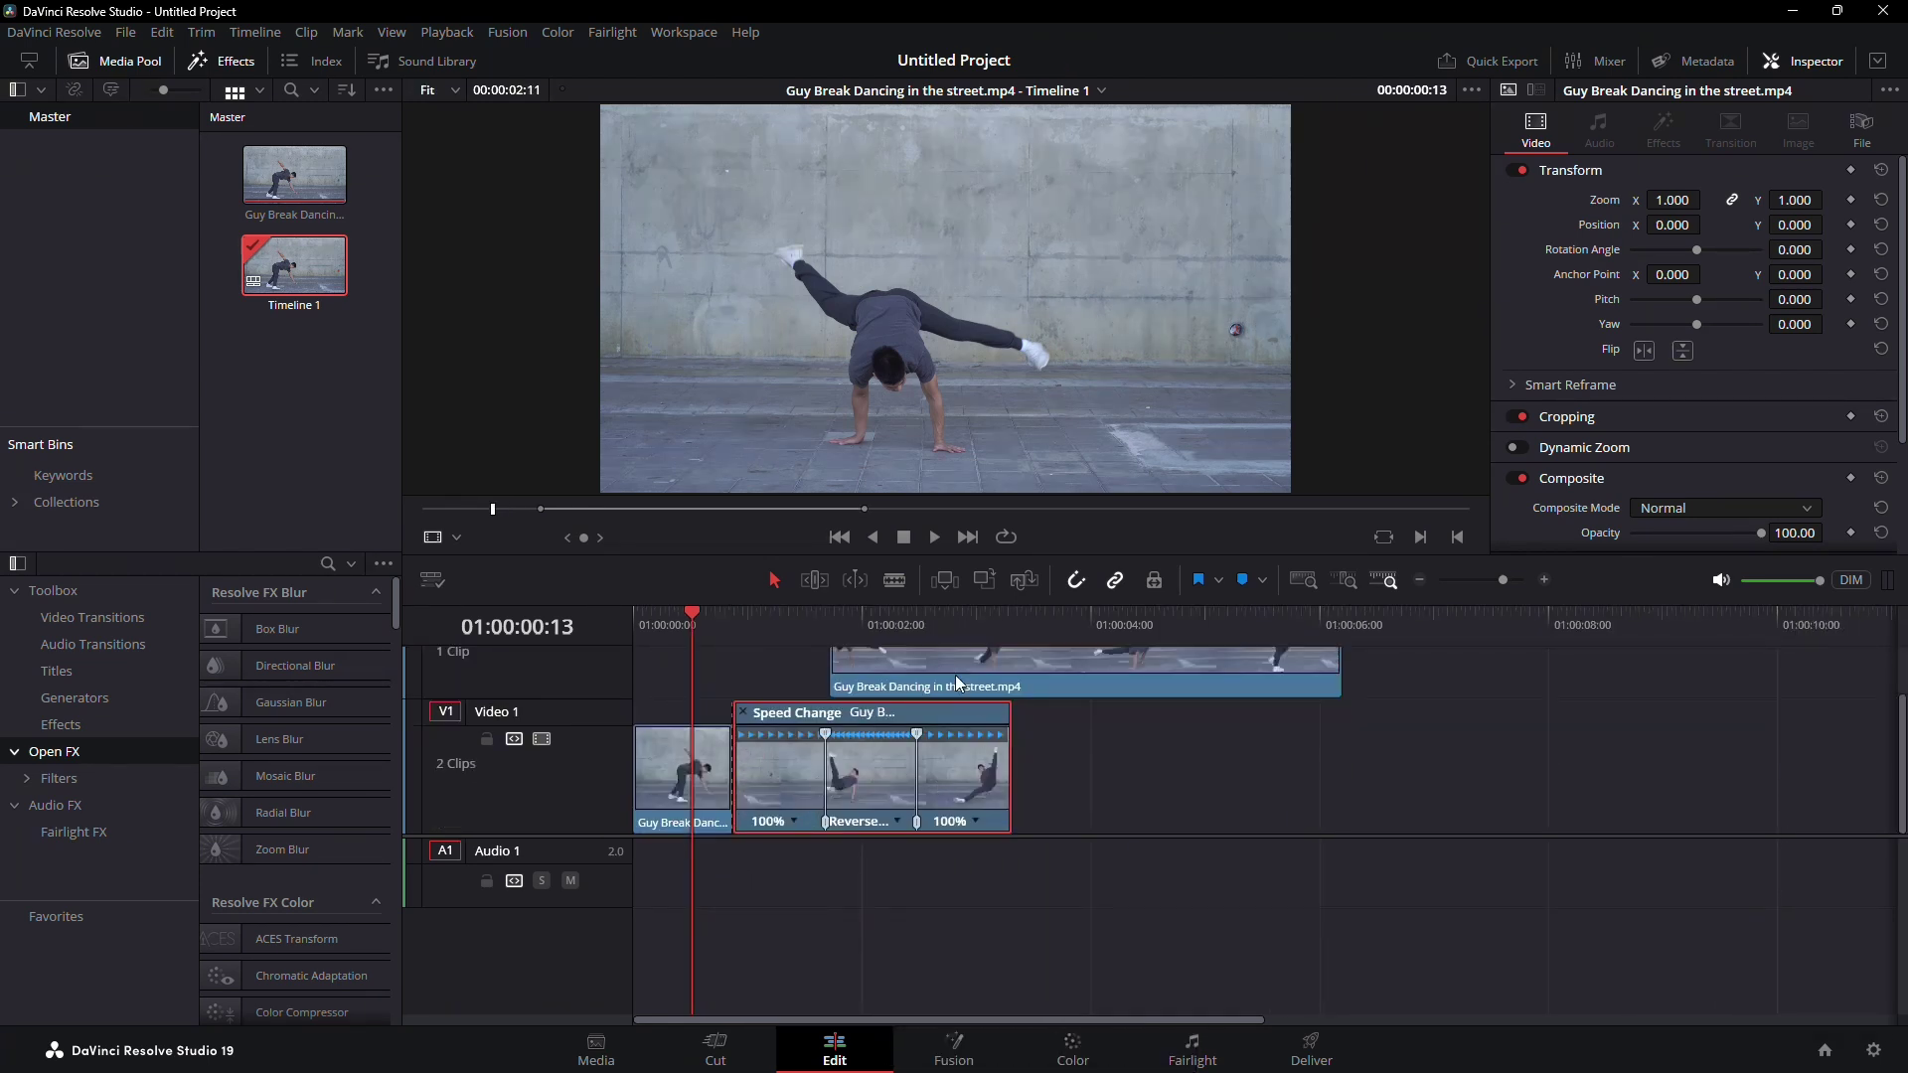
Step: Drop the last part onto Video 1 after the middle clip and play the edit from the start
{"action": "left_click_drag", "start_coordinate": [957, 680], "coordinate": [1111, 779]}
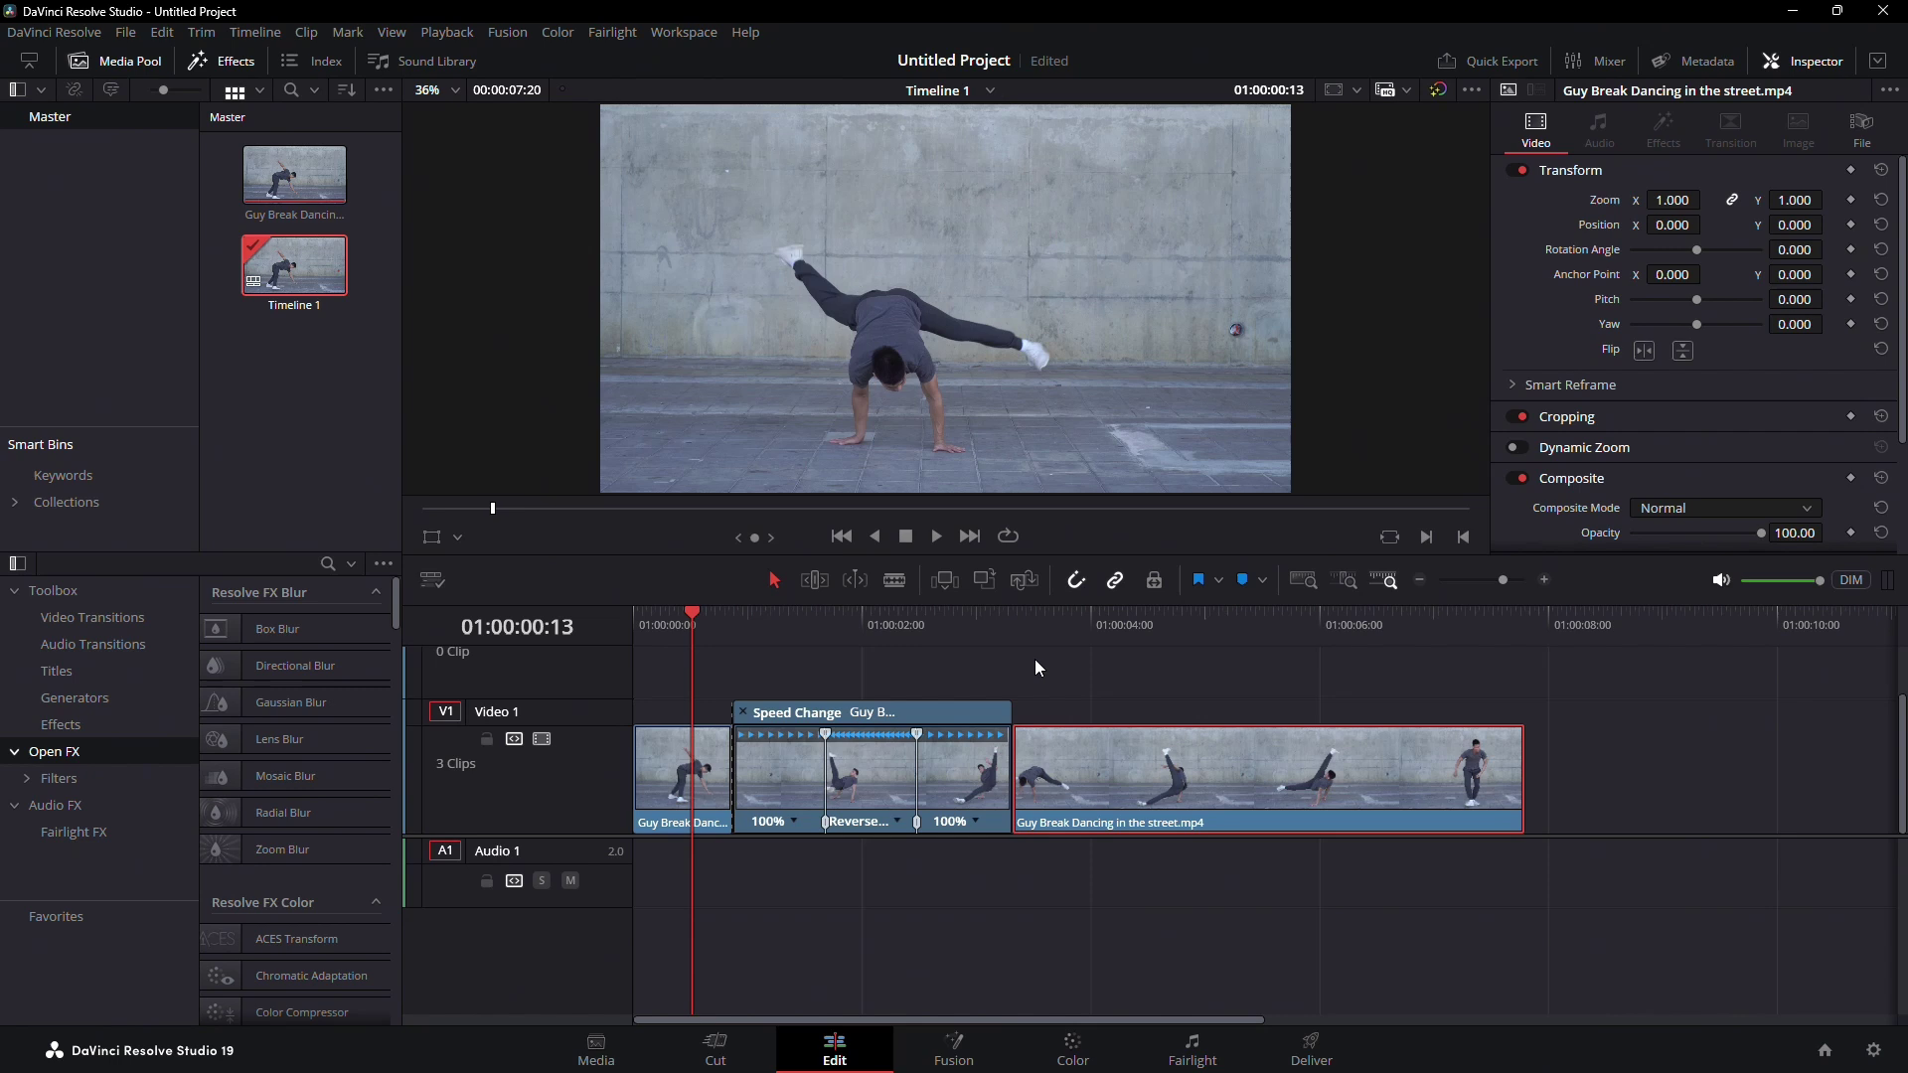
{"action": "left_click_drag", "start_coordinate": [684, 618], "coordinate": [588, 629]}
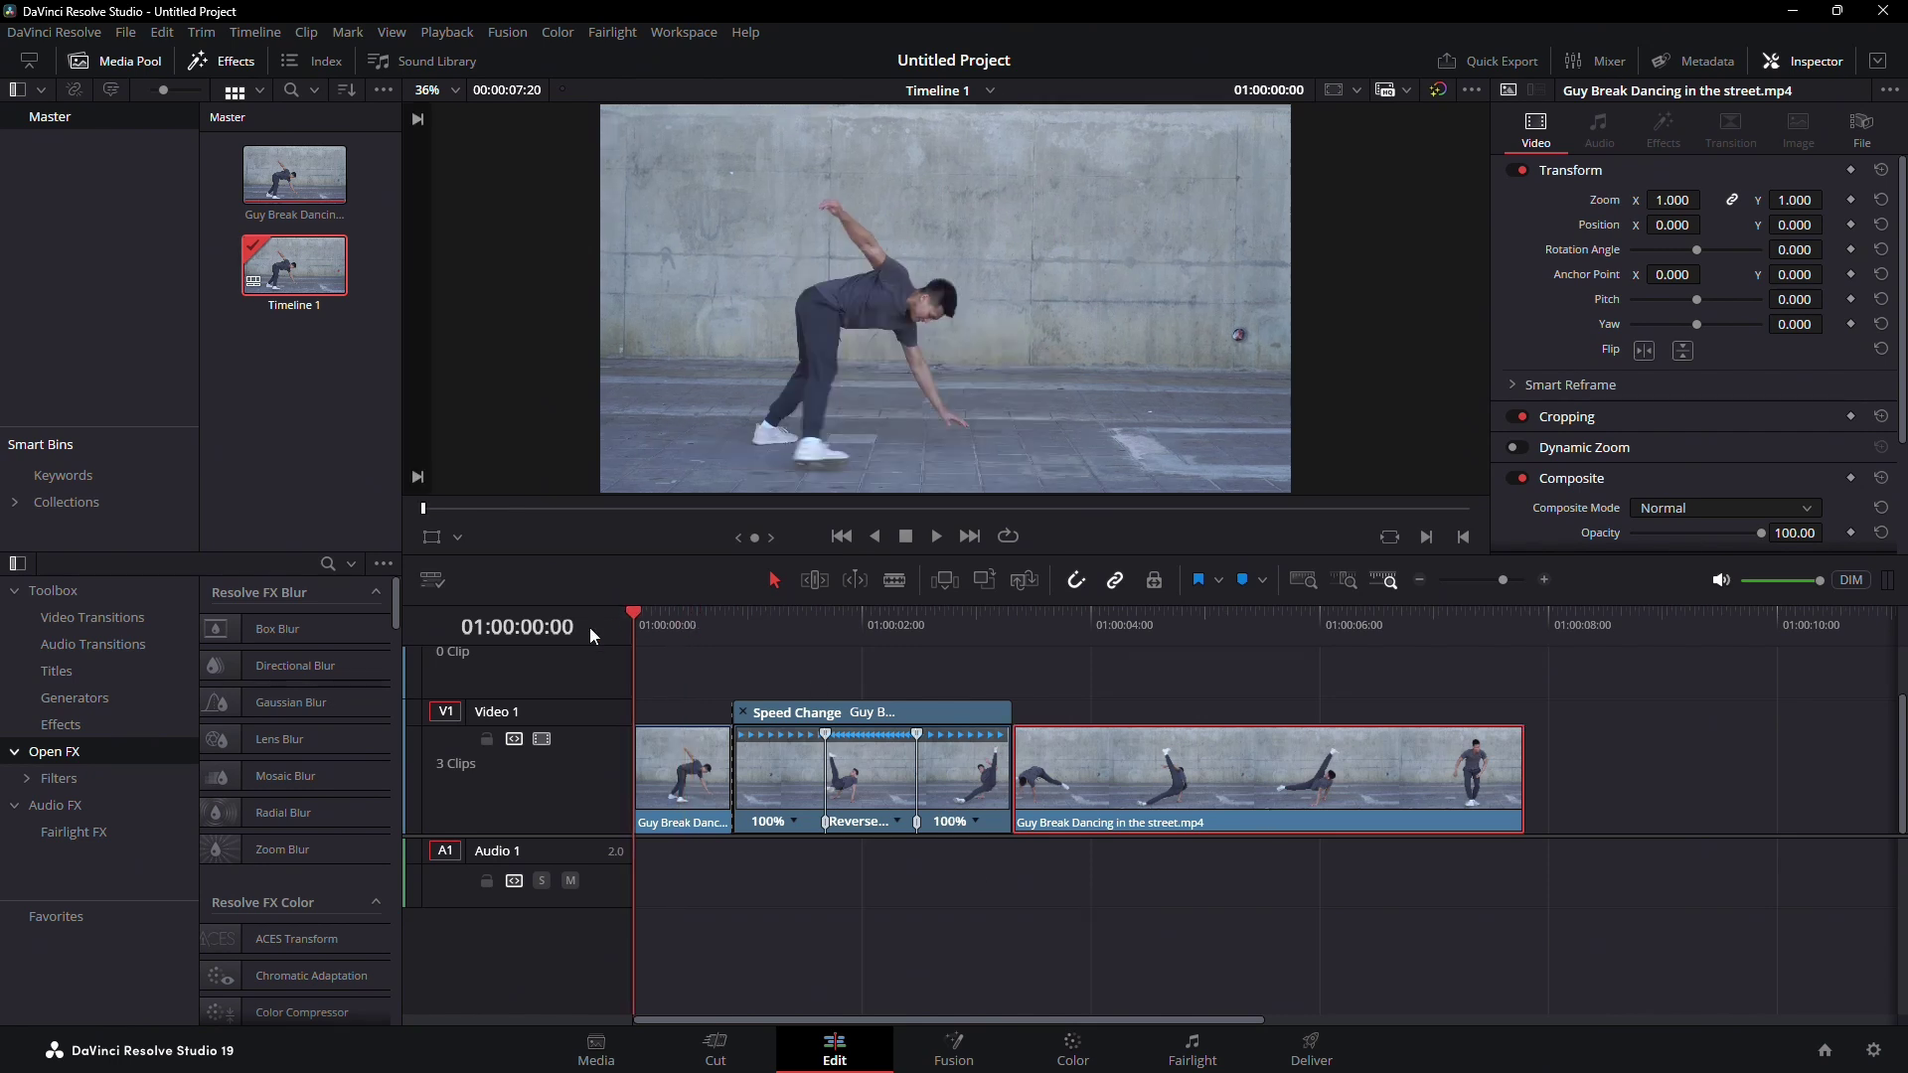
{"action": "key", "text": "space"}
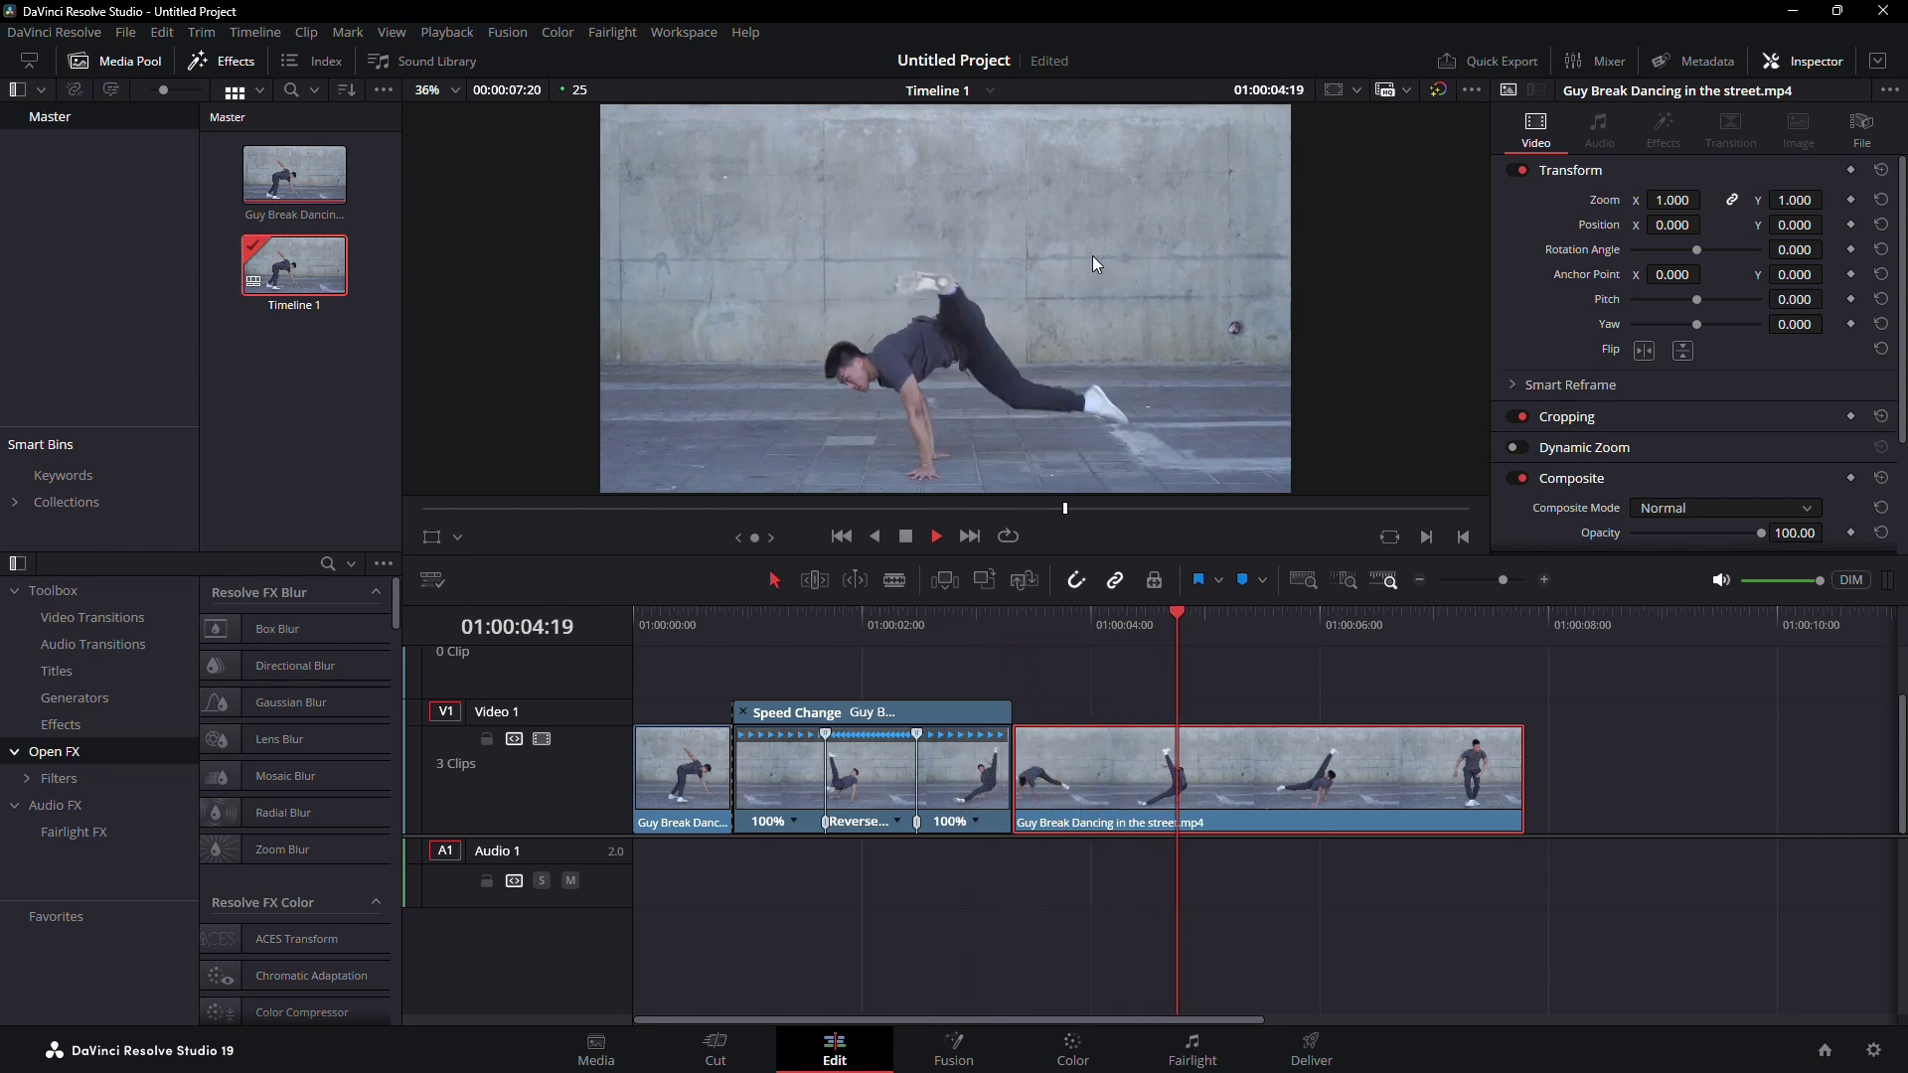
Step: Lift the last part onto a new track and change the middle clip's rewind speed to 200%
{"action": "left_click_drag", "start_coordinate": [1110, 753], "coordinate": [1110, 679]}
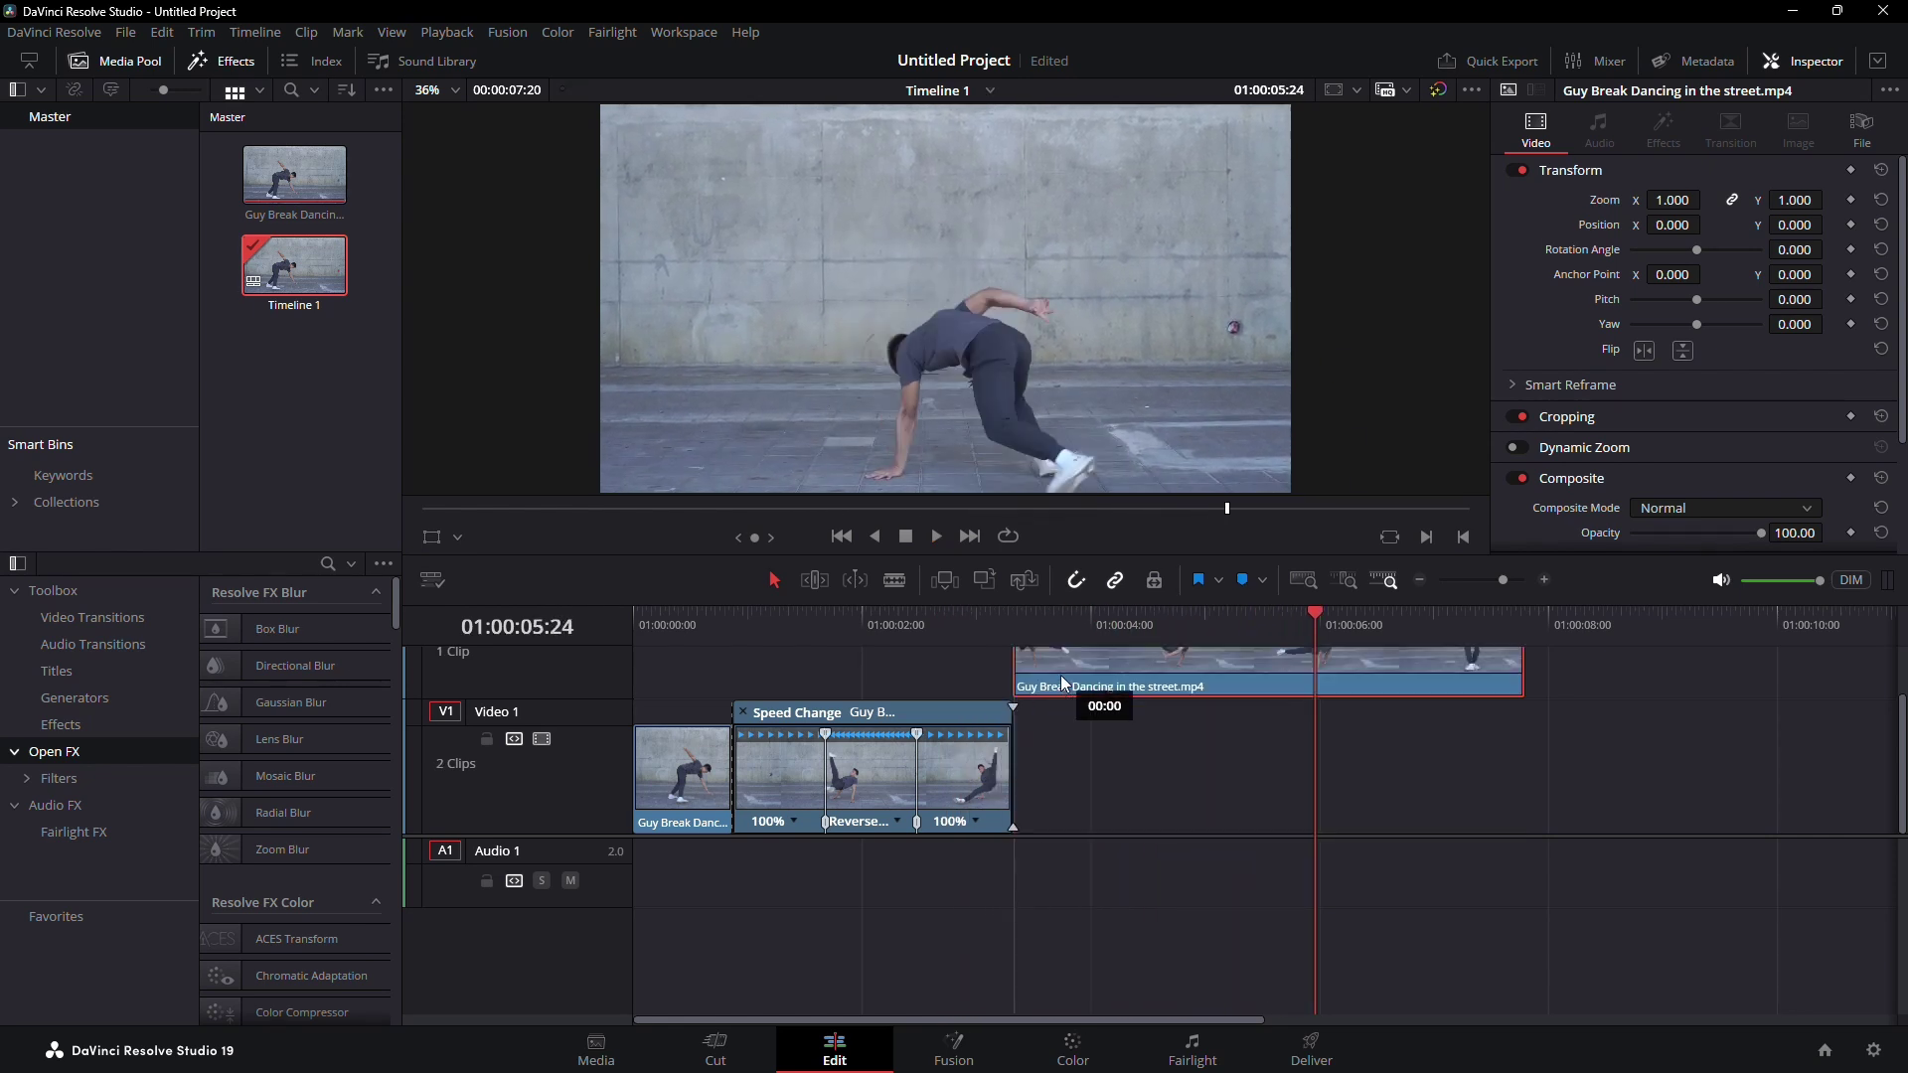
{"action": "right_click", "coordinate": [897, 824]}
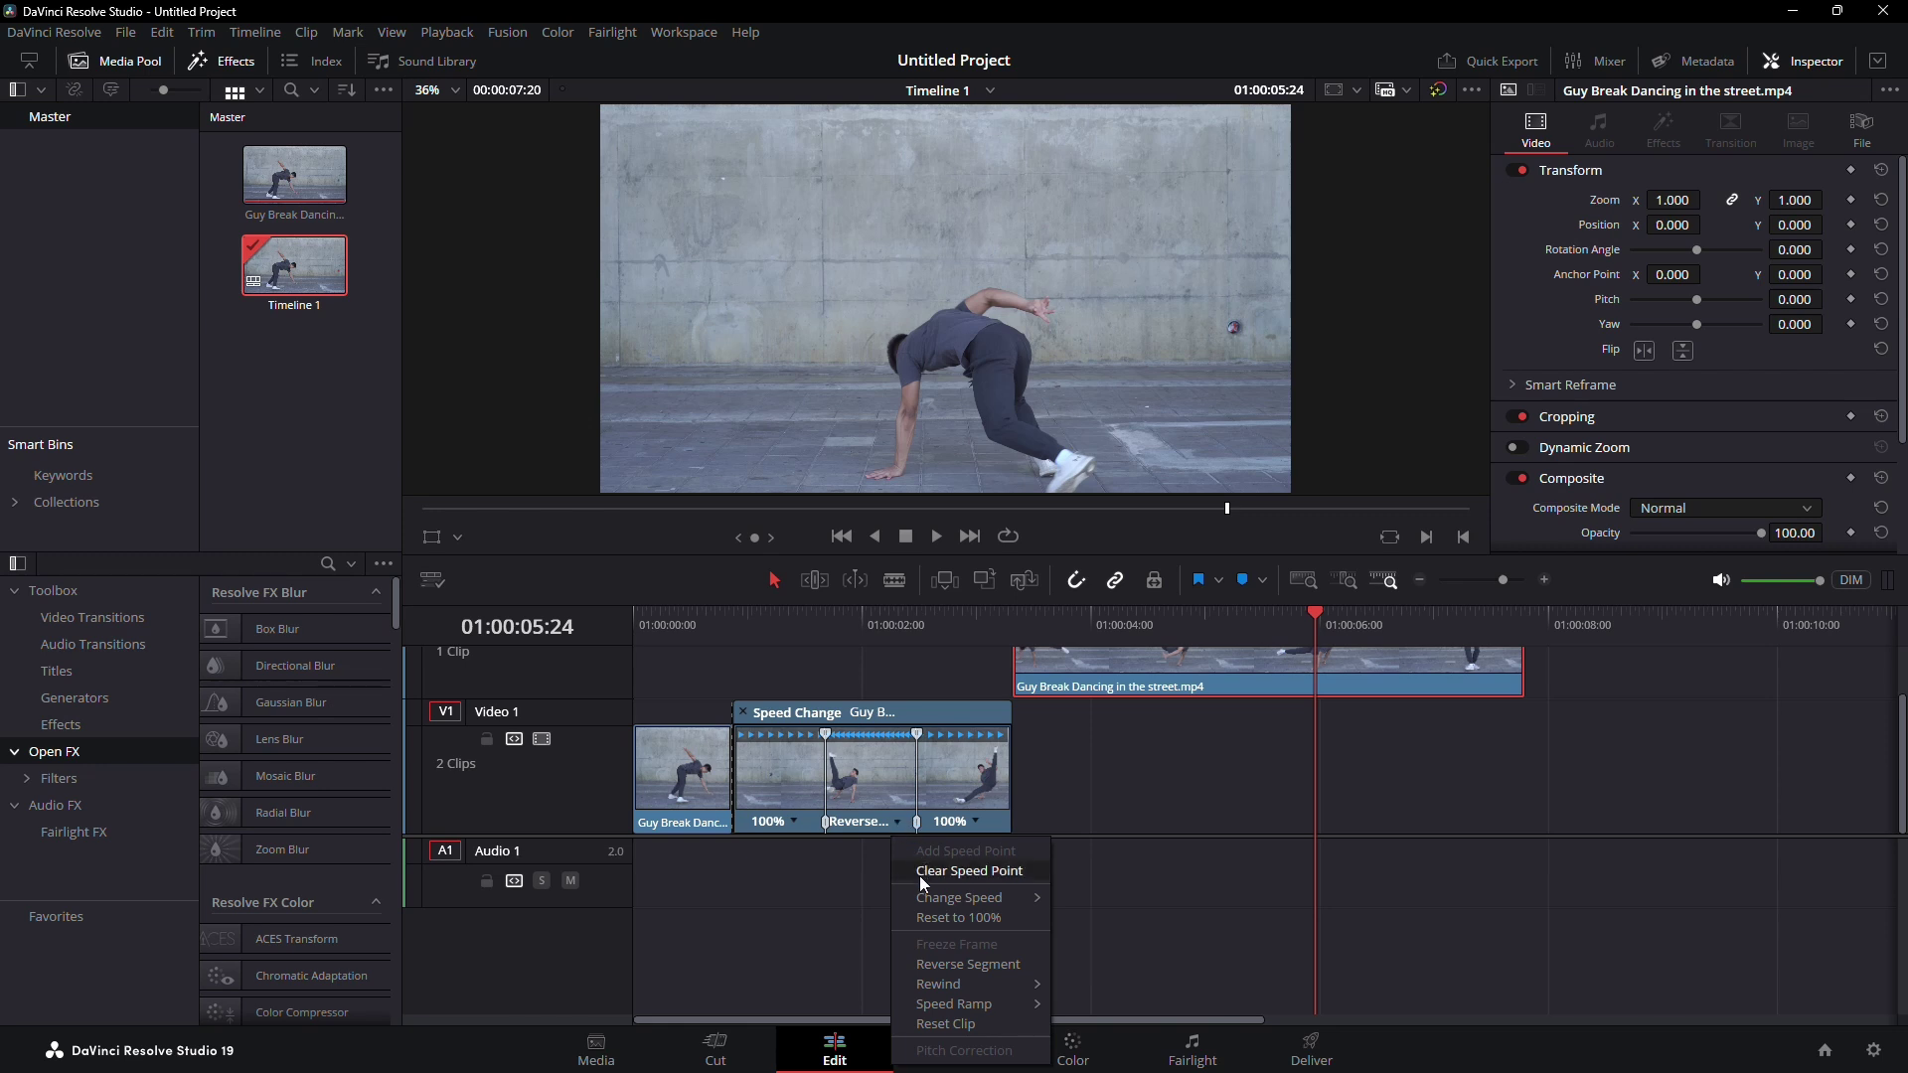
{"action": "mouse_move", "coordinate": [959, 897]}
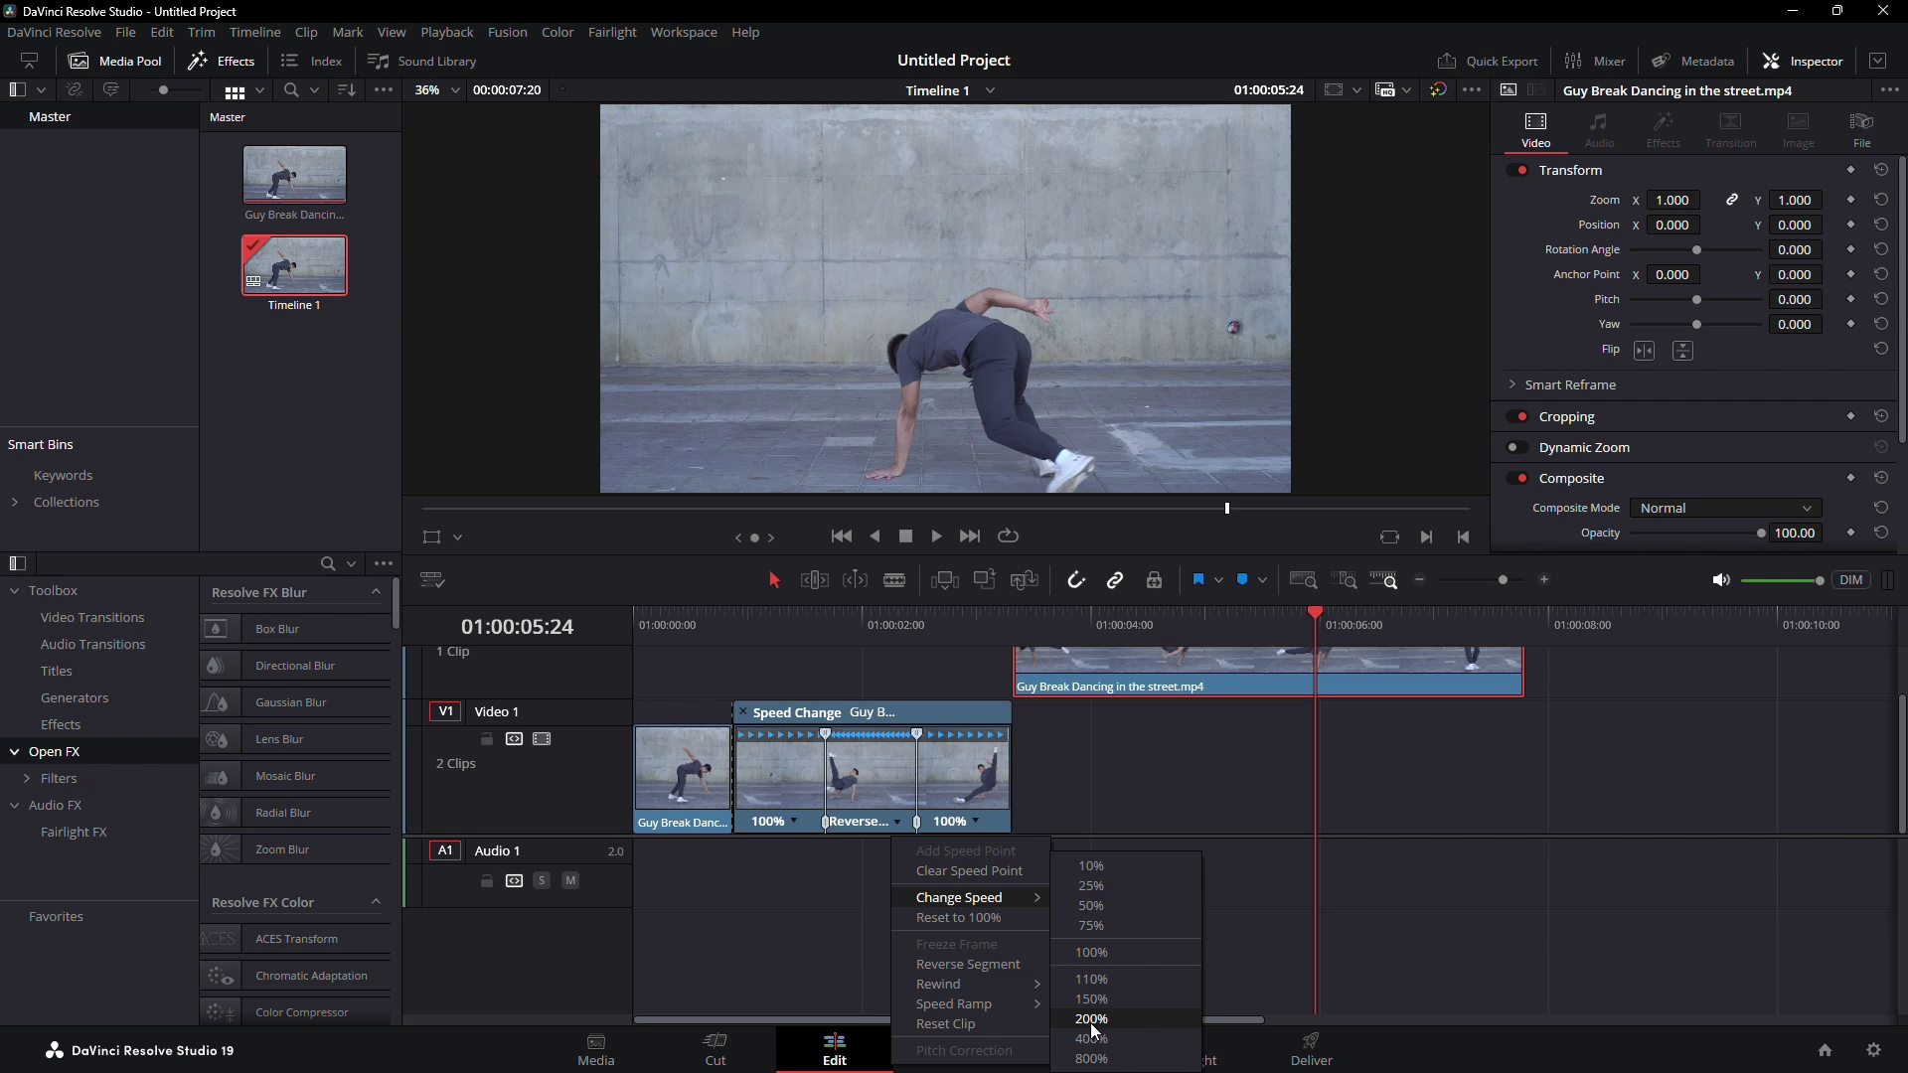
{"action": "left_click", "coordinate": [1091, 1026]}
Step: Return the last part to Video 1 after the middle clip and play the edit from the start
{"action": "left_click_drag", "start_coordinate": [1014, 683], "coordinate": [1021, 762]}
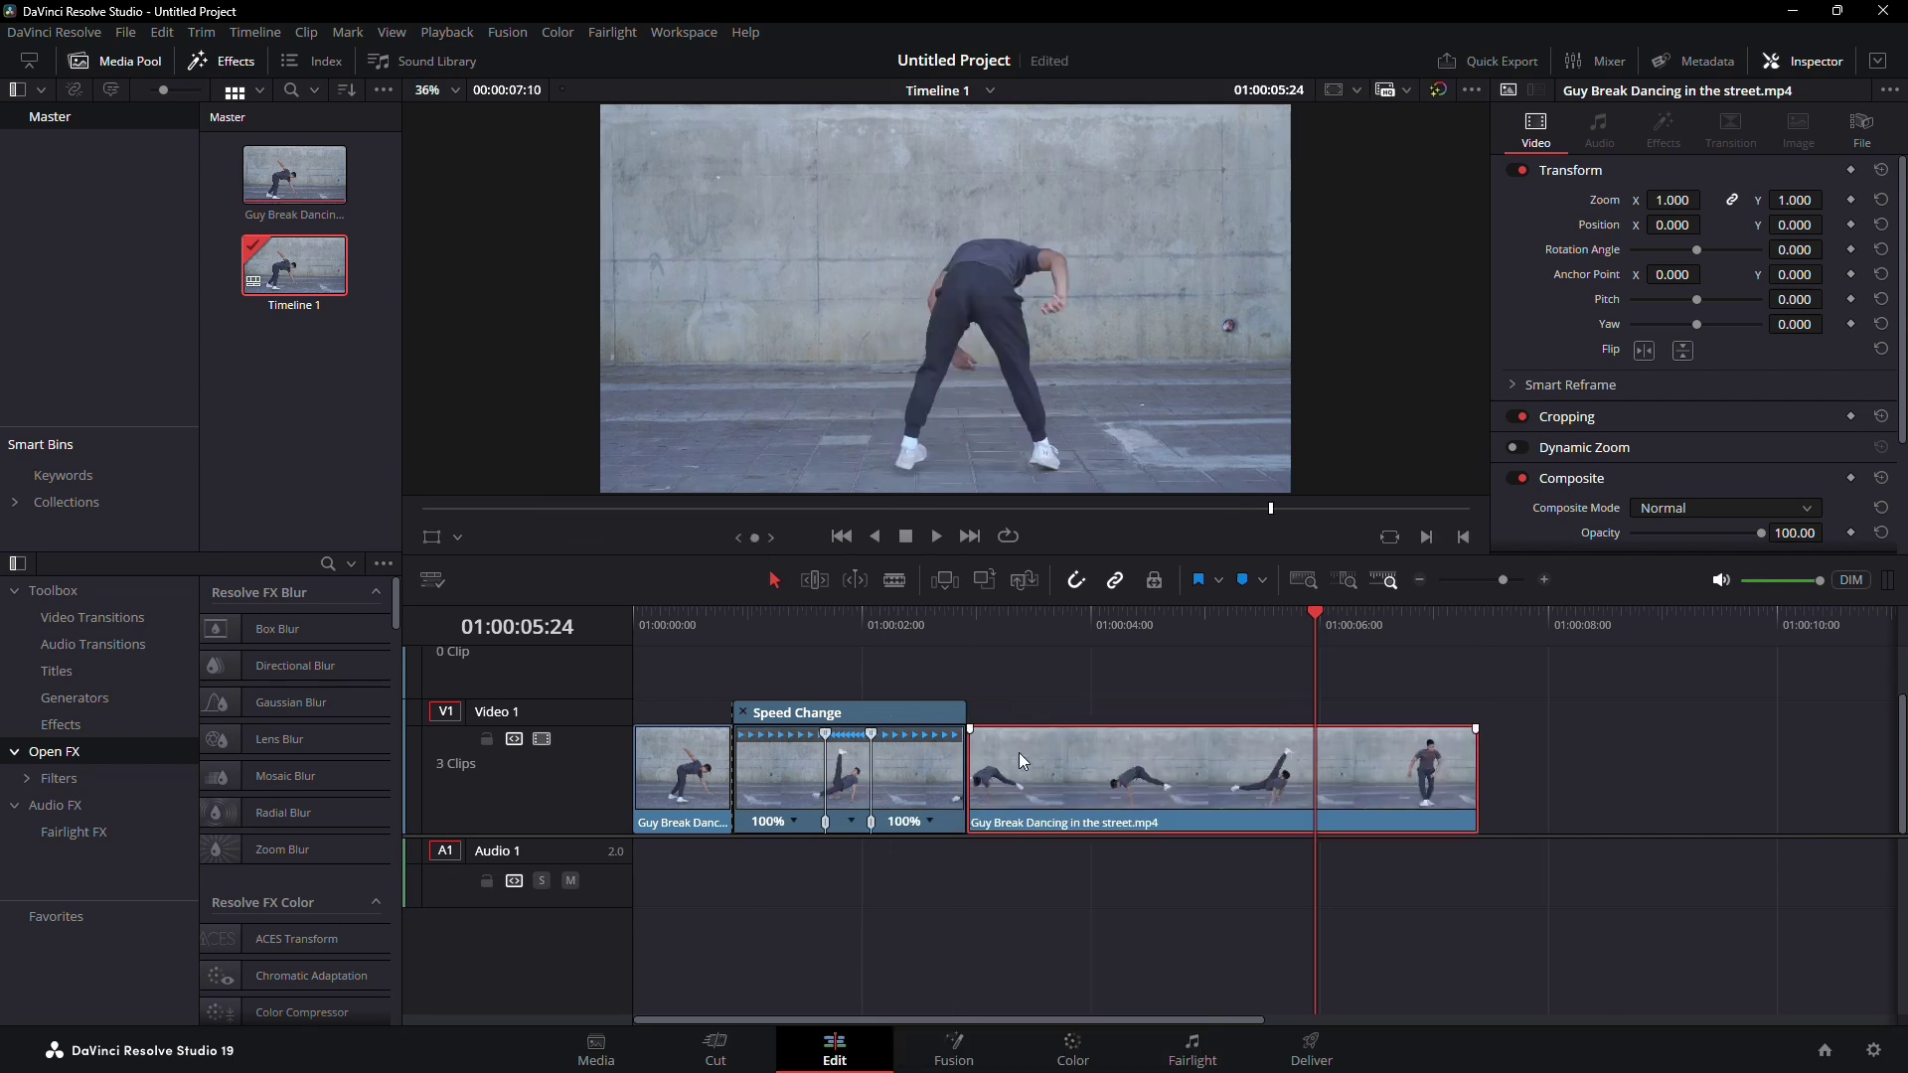
{"action": "left_click", "coordinate": [821, 624]}
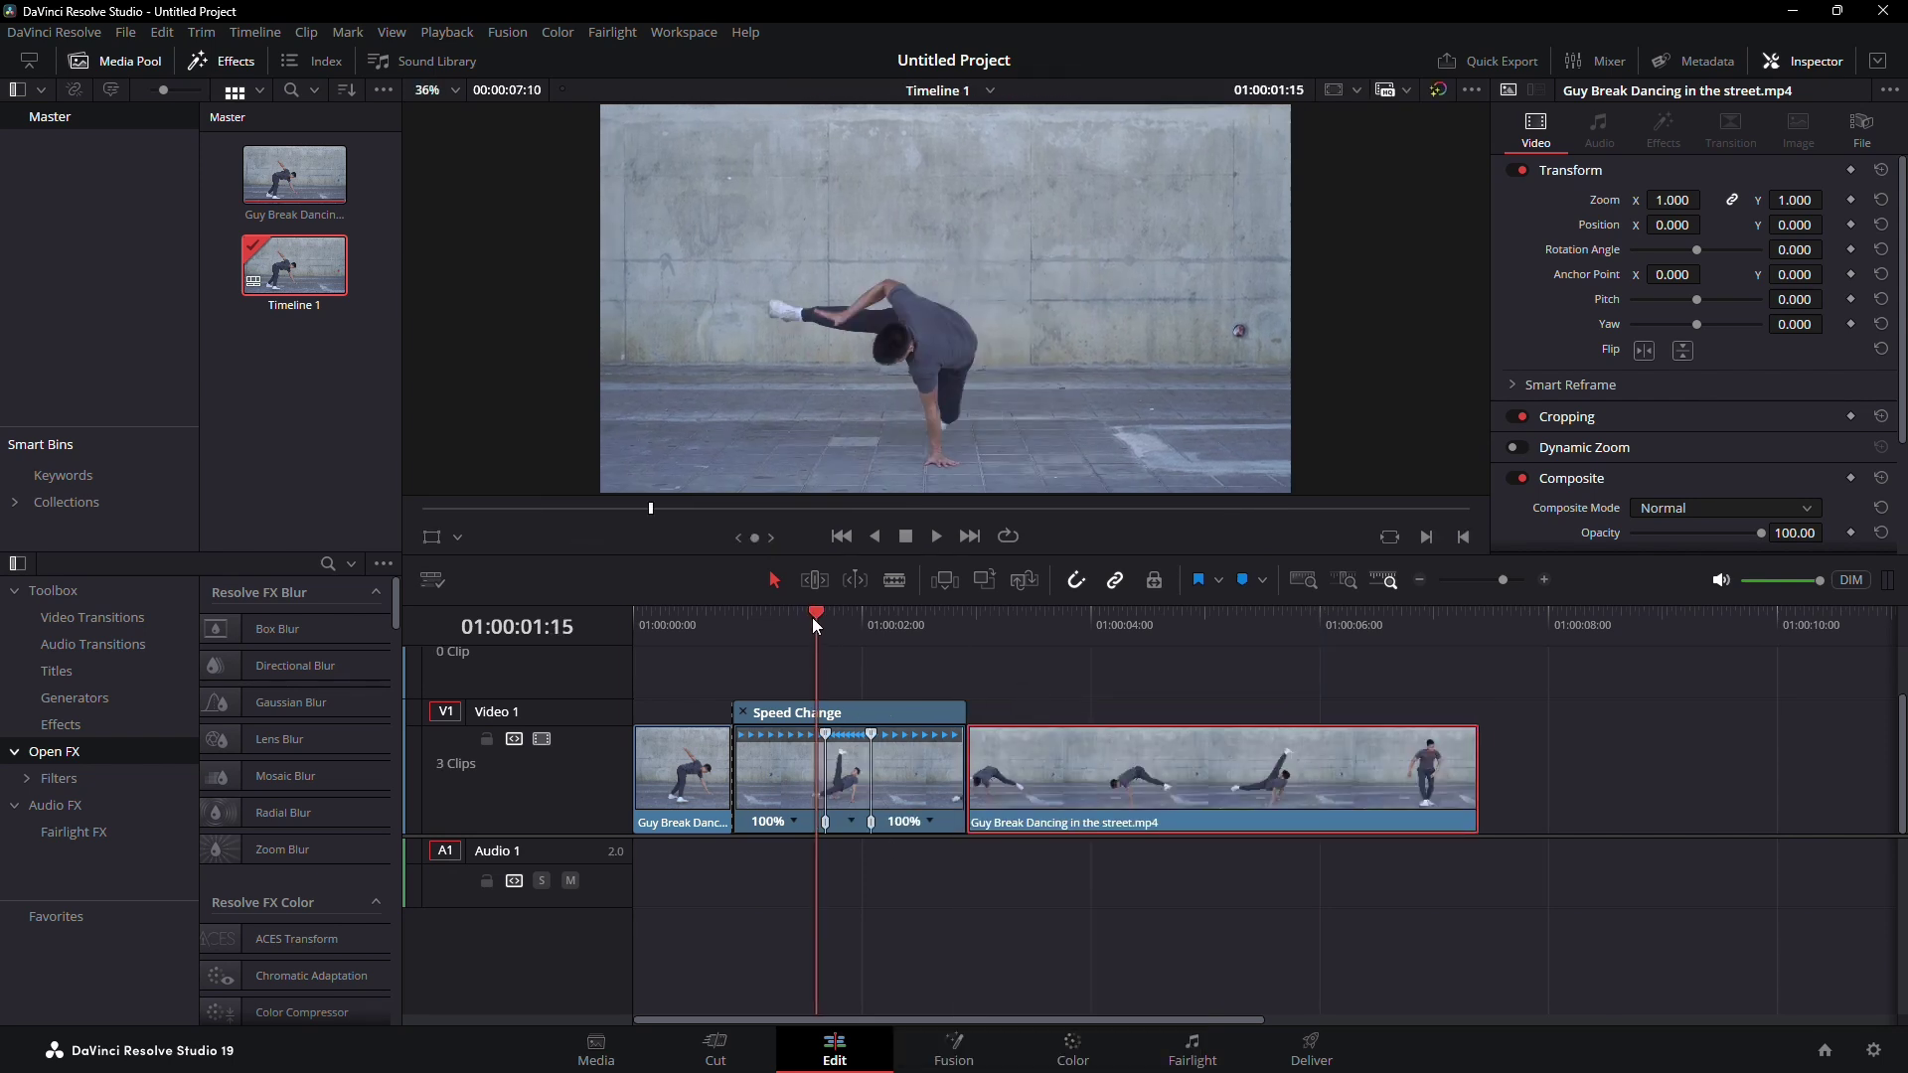
{"action": "key", "text": "Home"}
{"action": "key", "text": "space"}
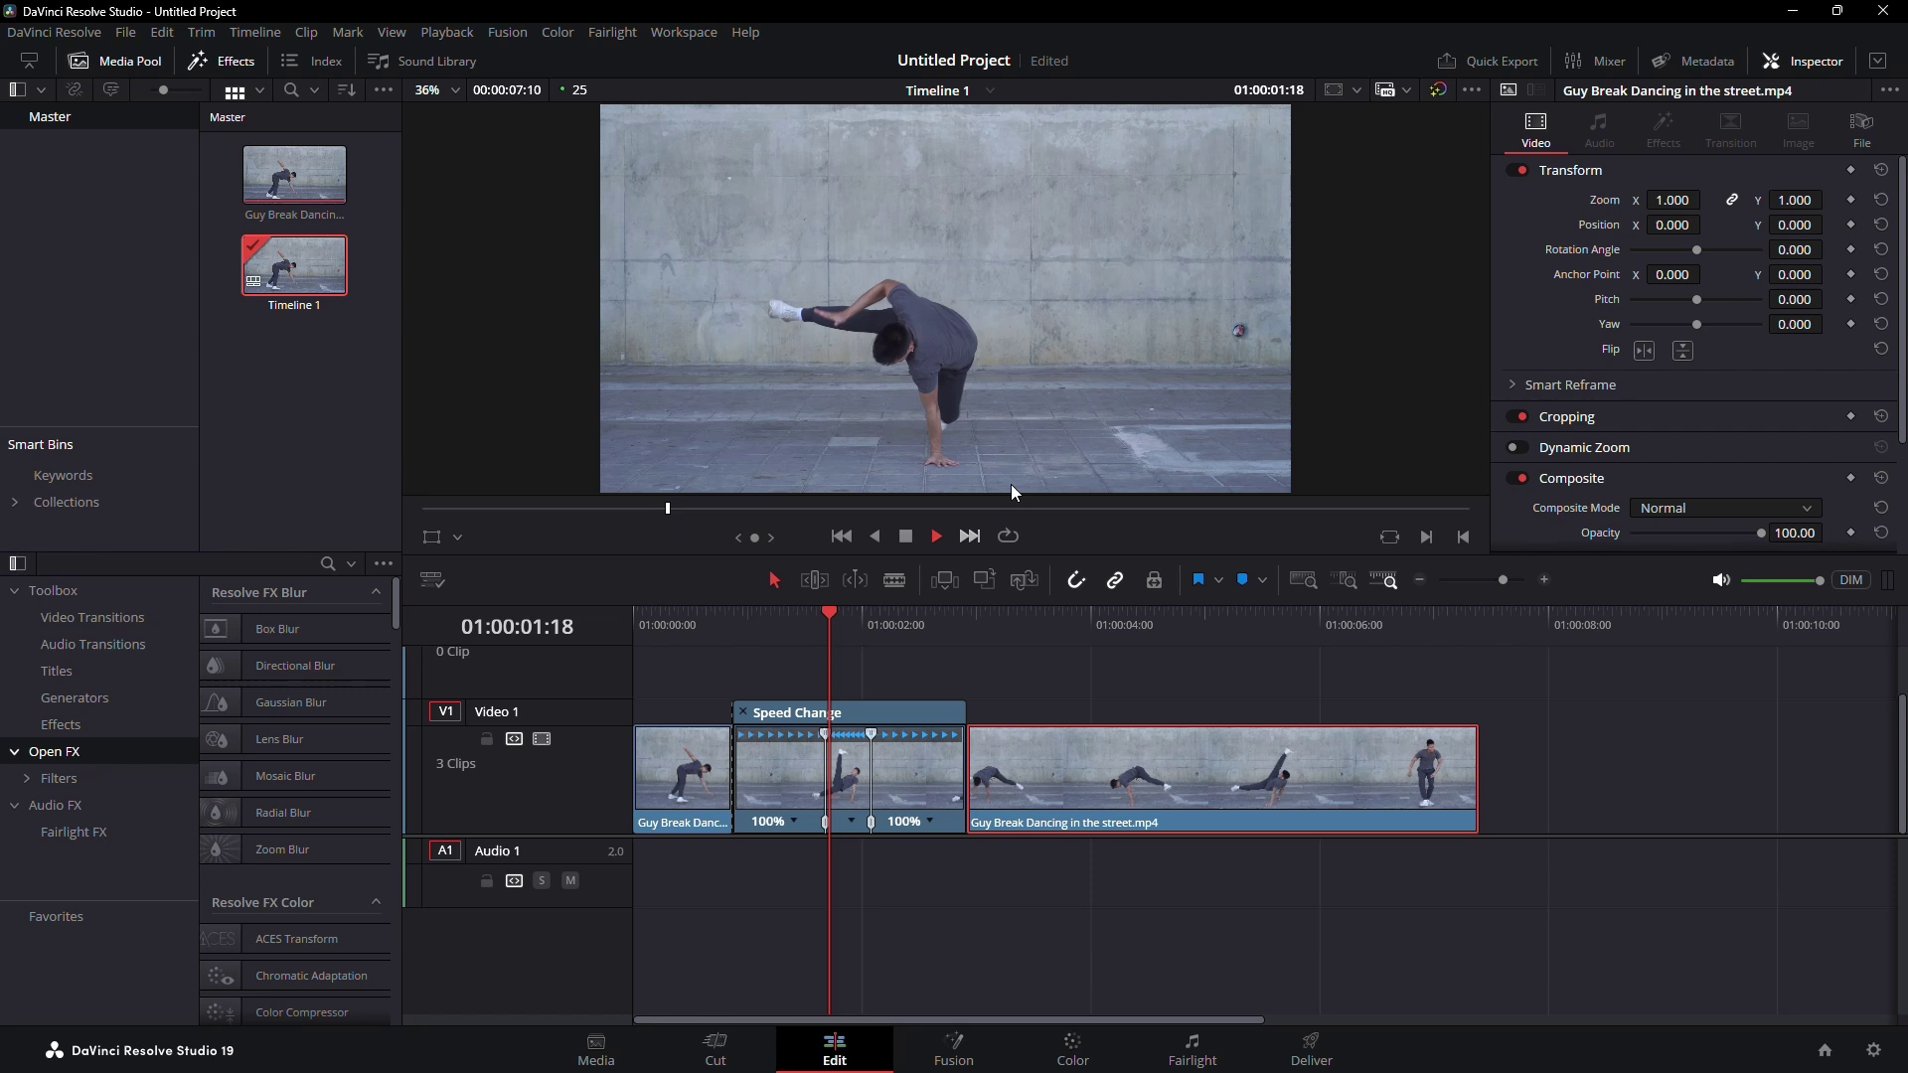
{"action": "key", "text": "space"}
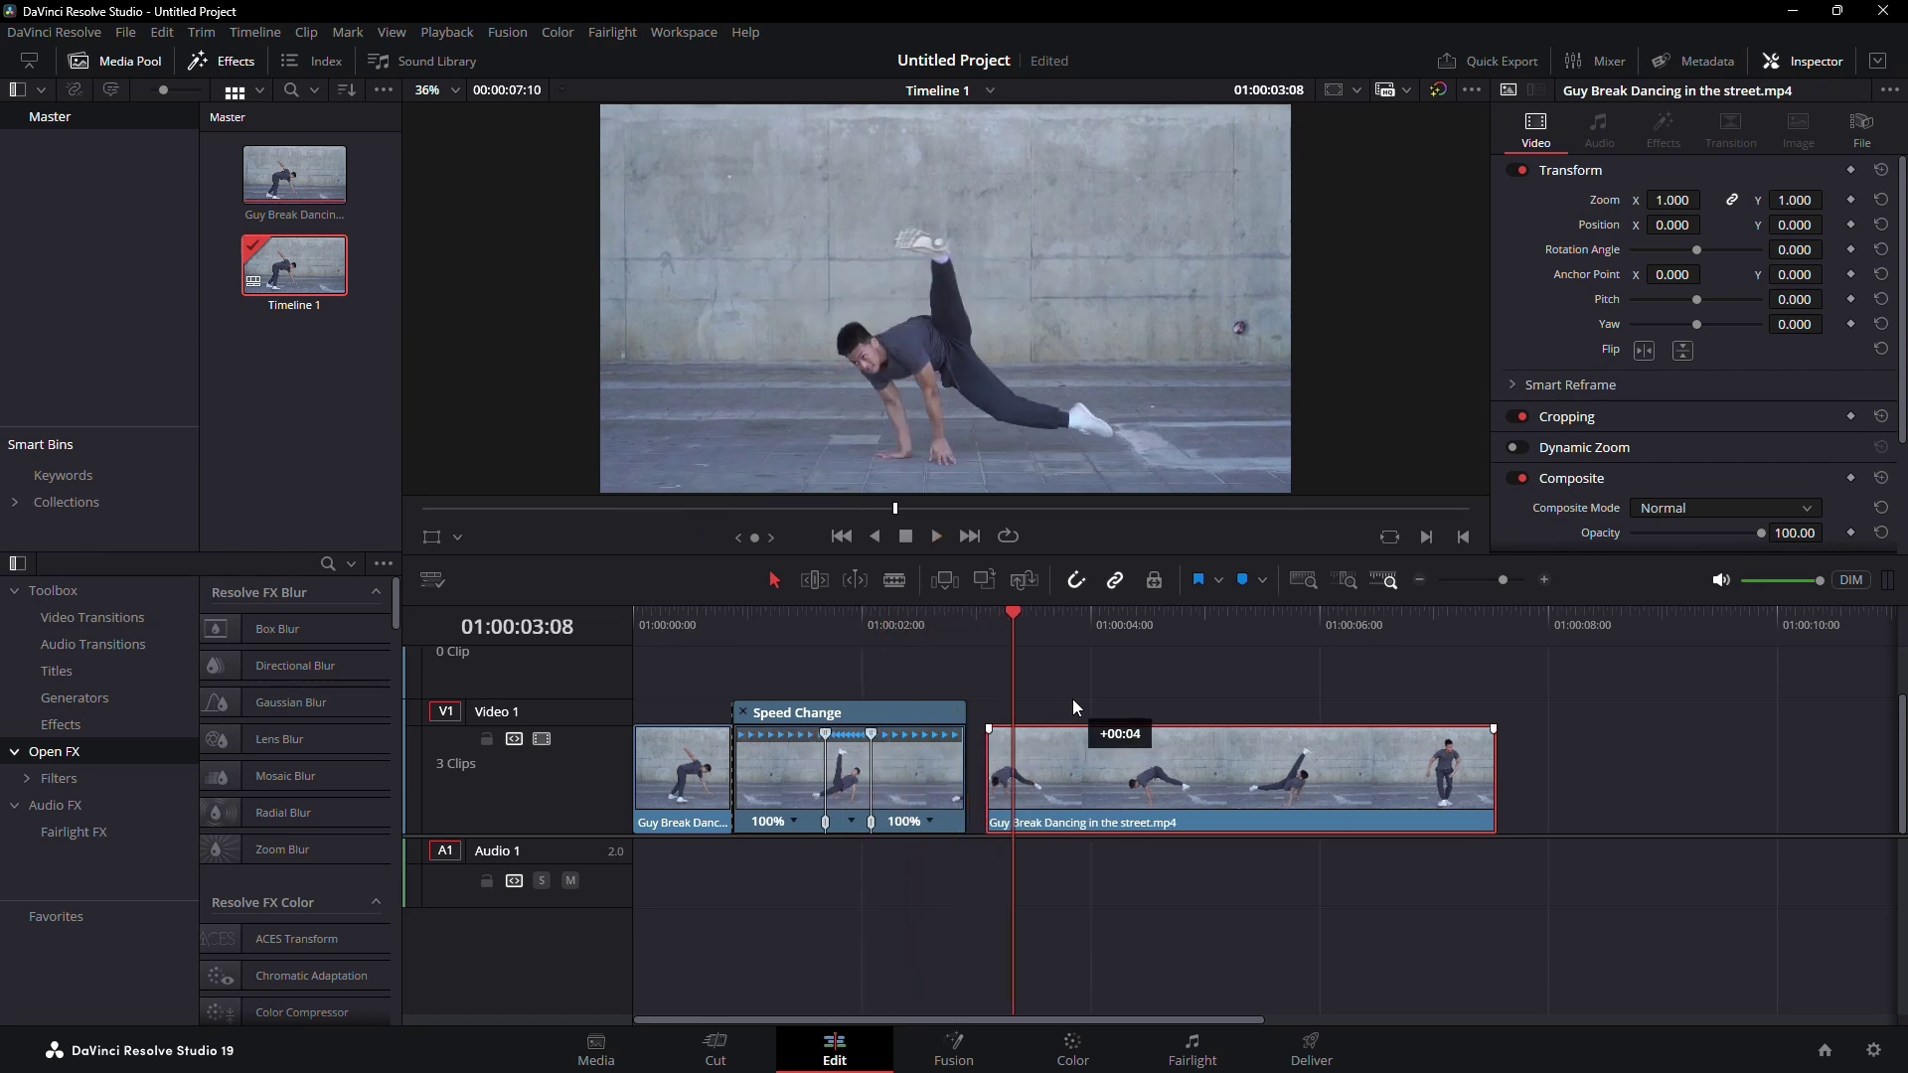
Step: Stretch the middle clip's reverse section to Reverse -63% and rejoin the last part on Video 1
{"action": "left_click_drag", "start_coordinate": [1040, 741], "coordinate": [1075, 671]}
{"action": "left_click_drag", "start_coordinate": [873, 732], "coordinate": [970, 749]}
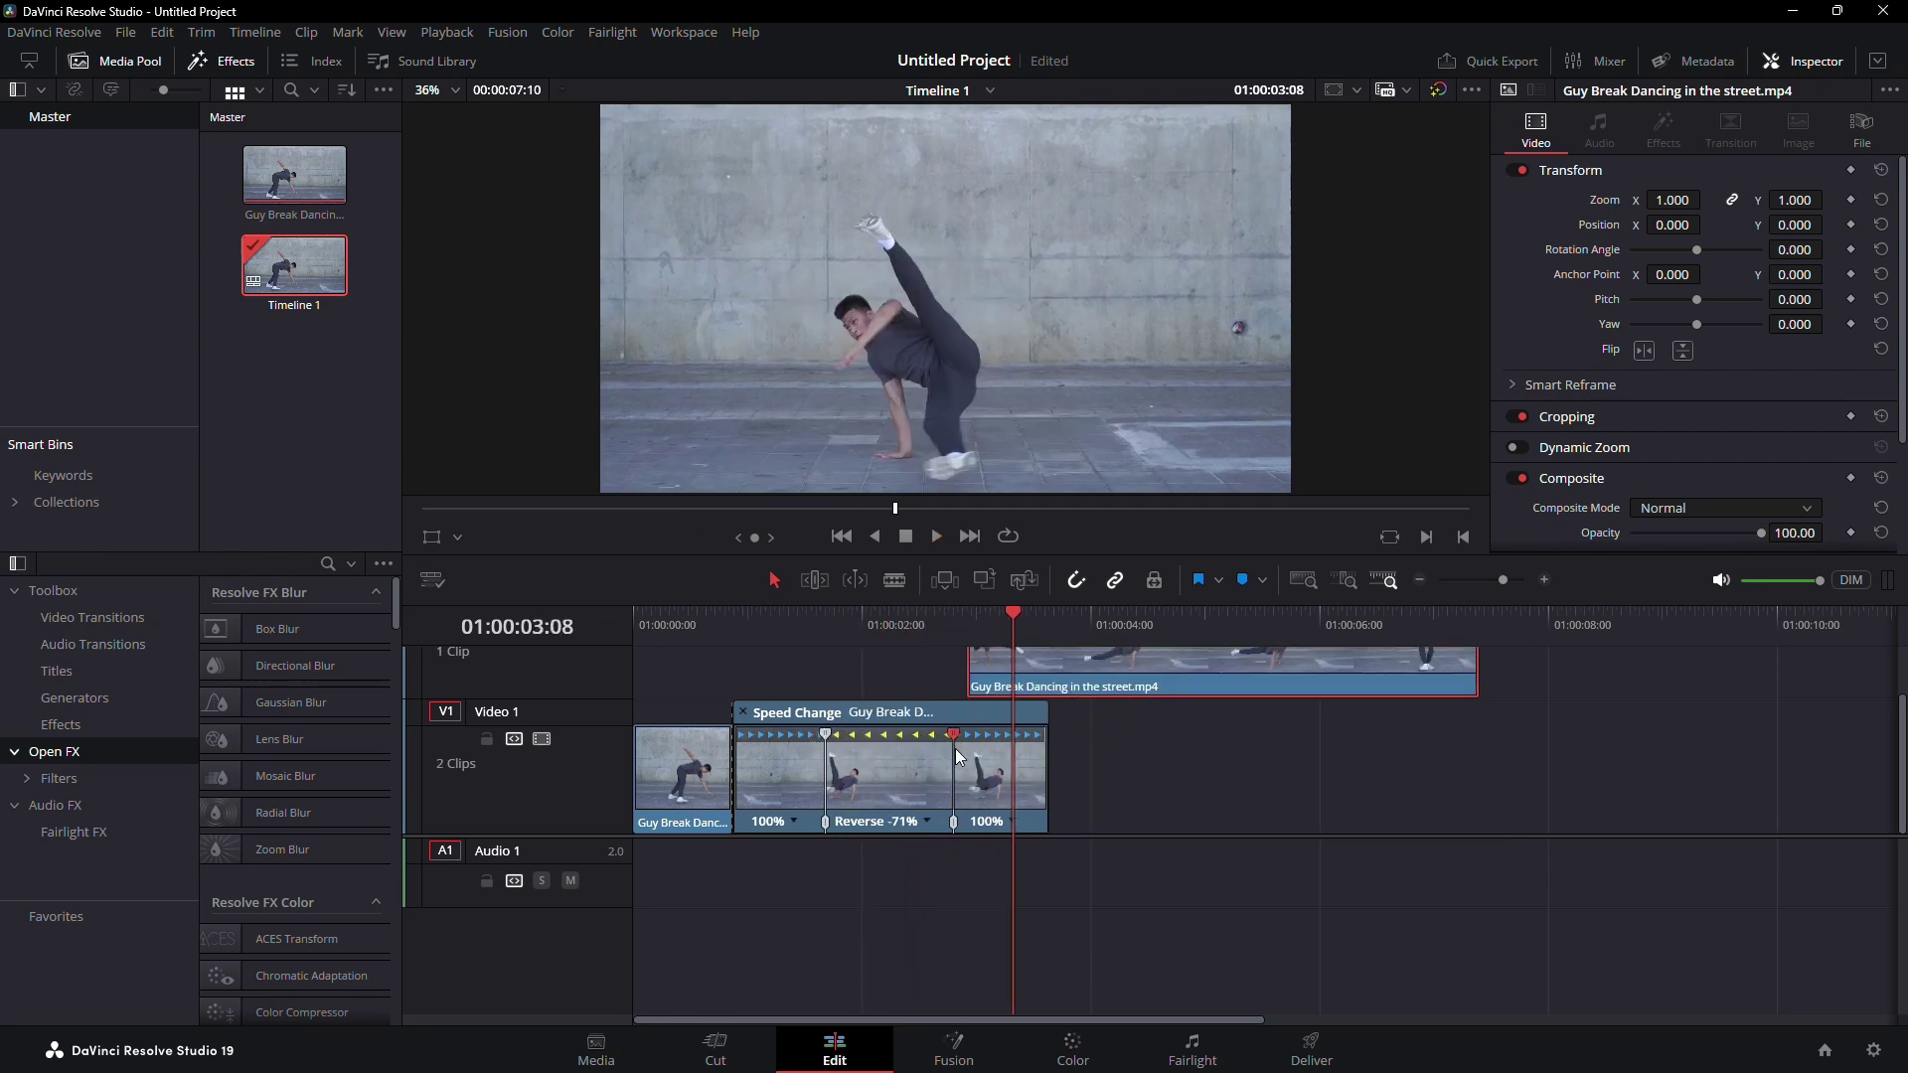
{"action": "left_click", "coordinate": [970, 736]}
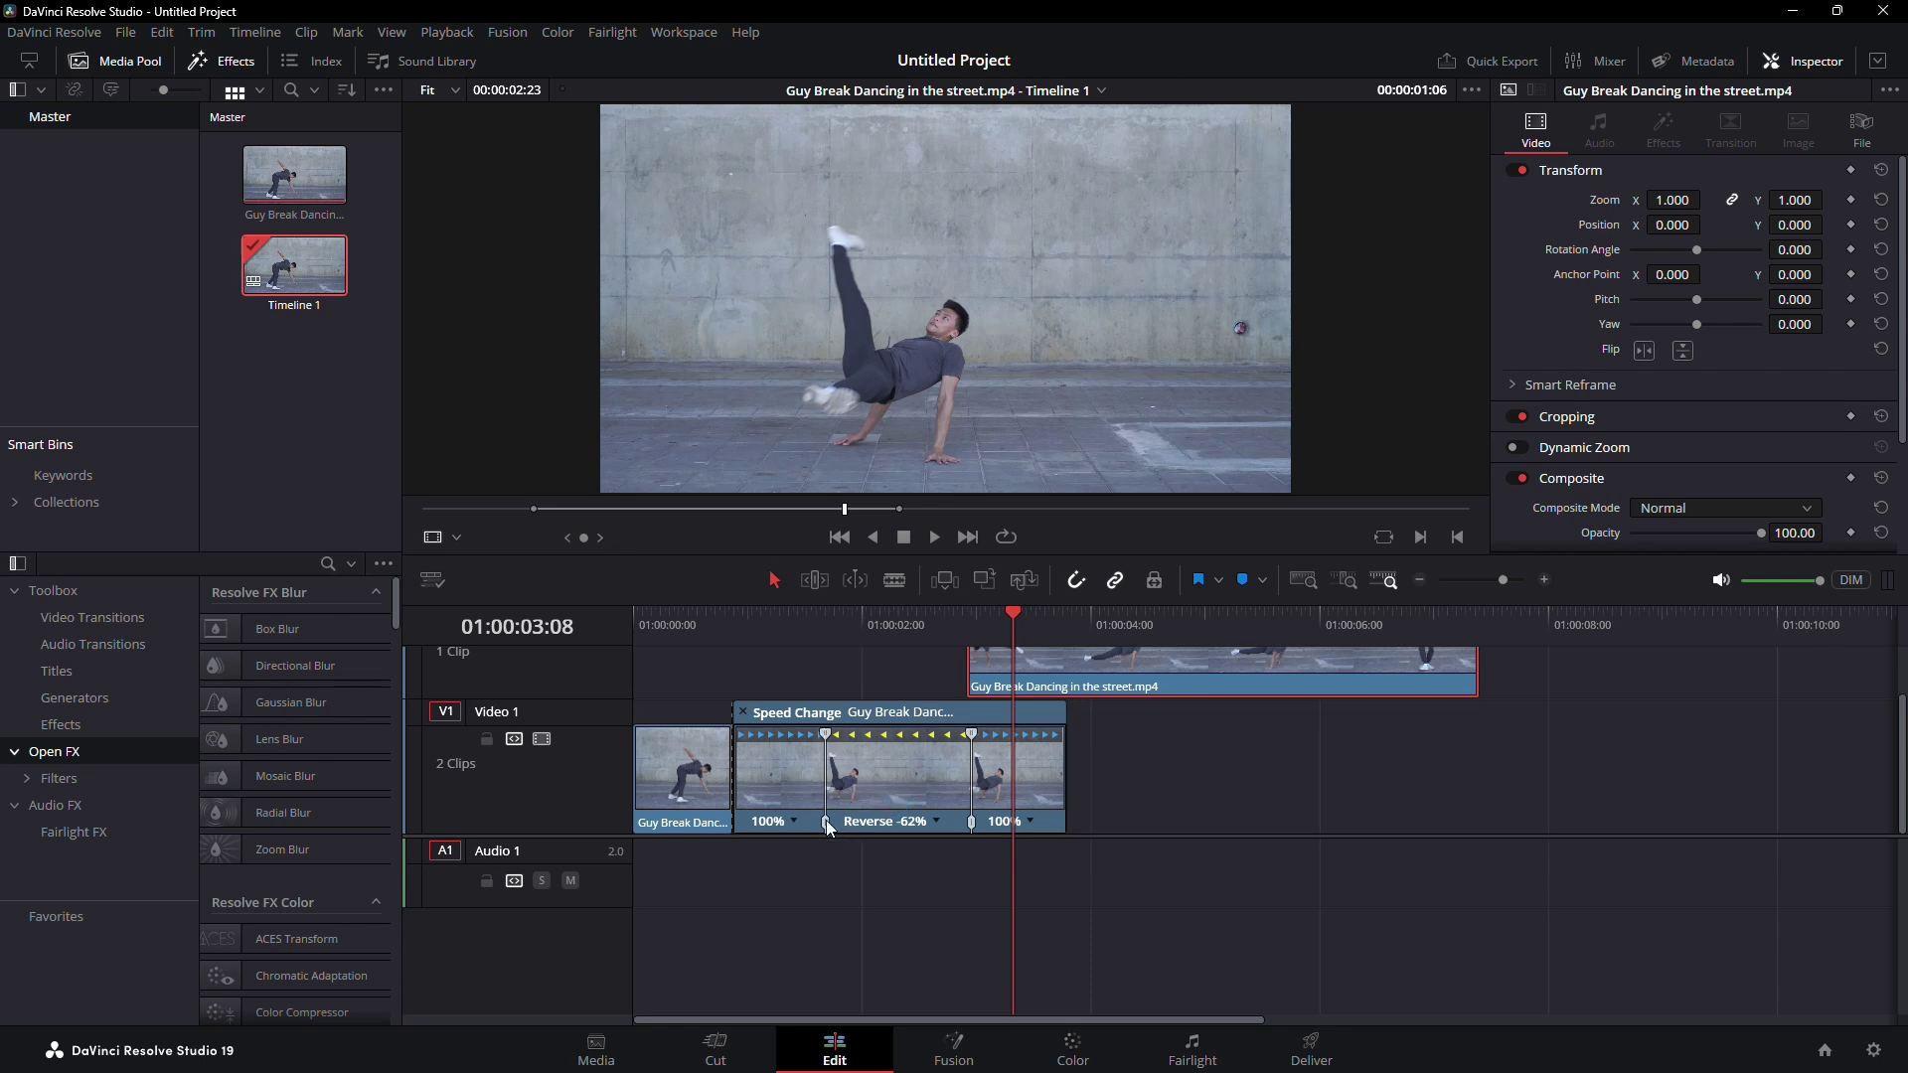
{"action": "left_click_drag", "start_coordinate": [826, 822], "coordinate": [922, 827]}
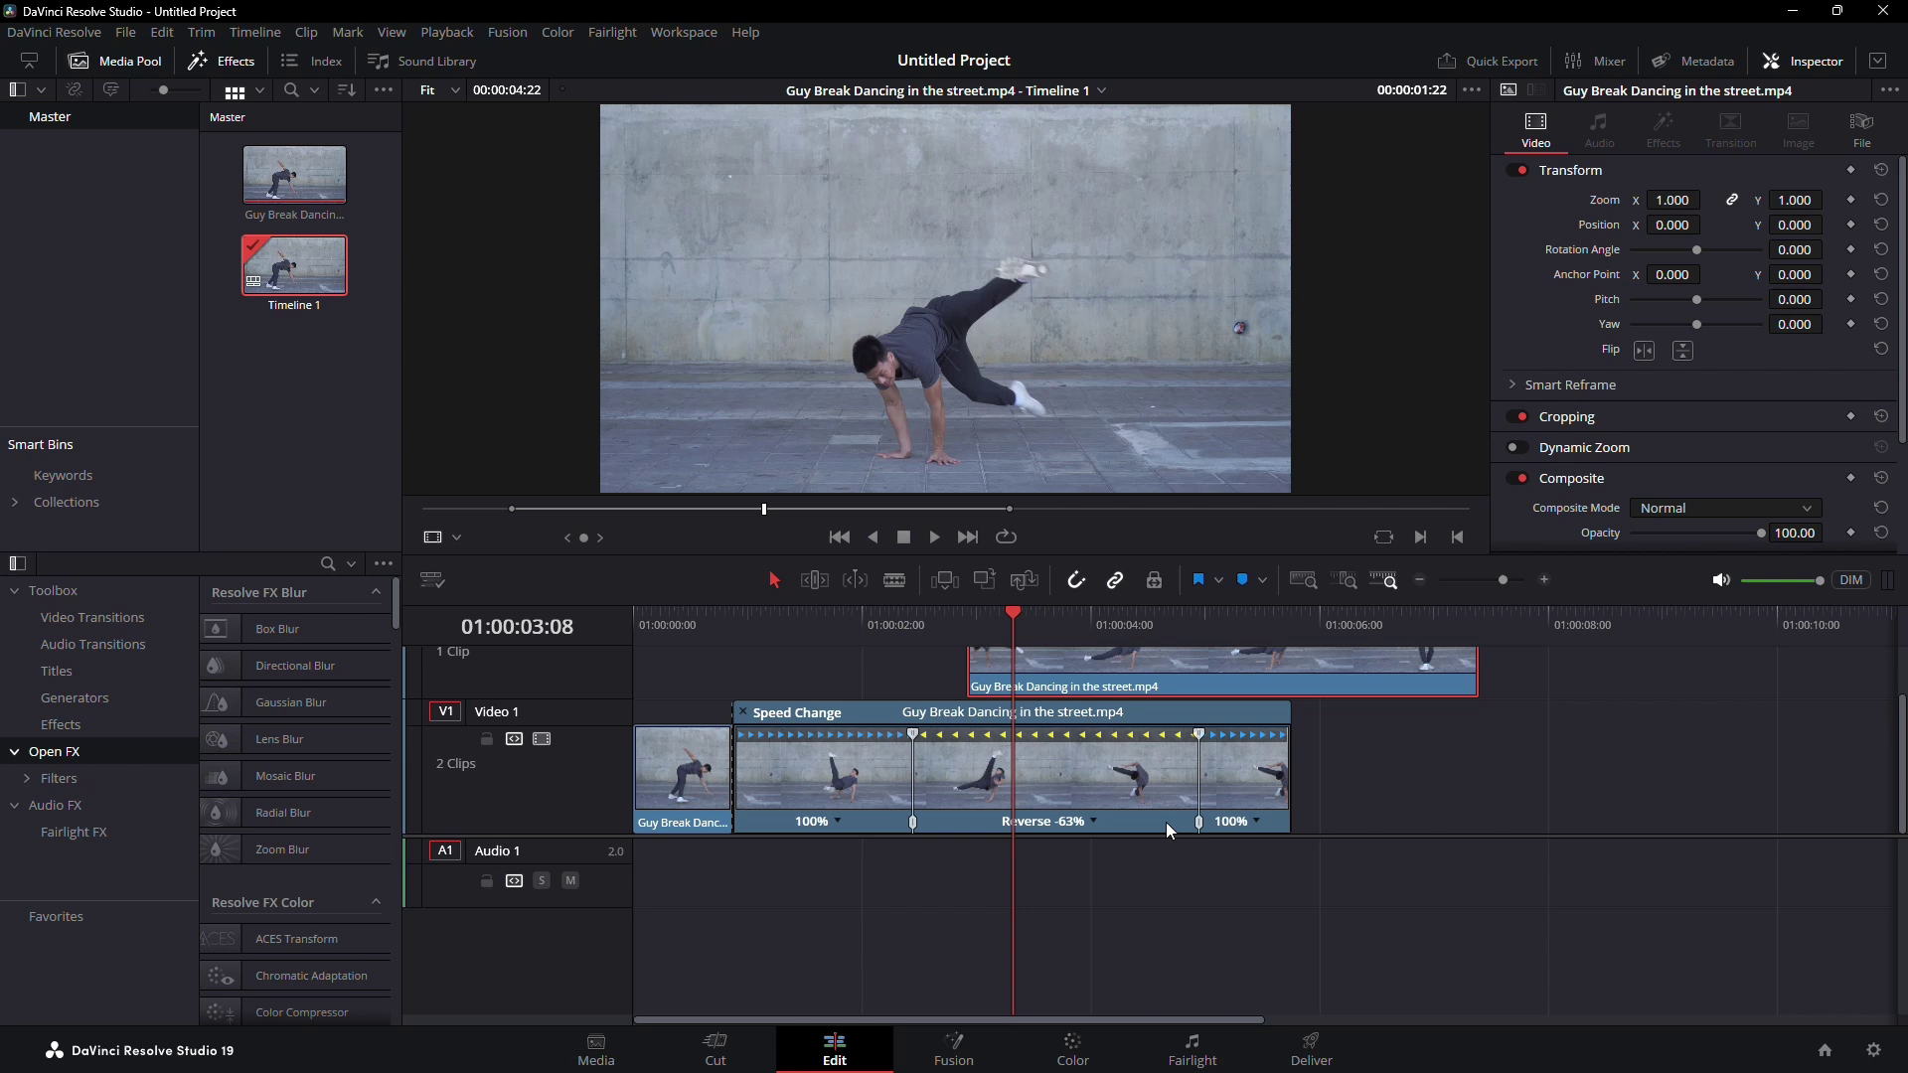
{"action": "left_click_drag", "start_coordinate": [1201, 824], "coordinate": [1156, 827]}
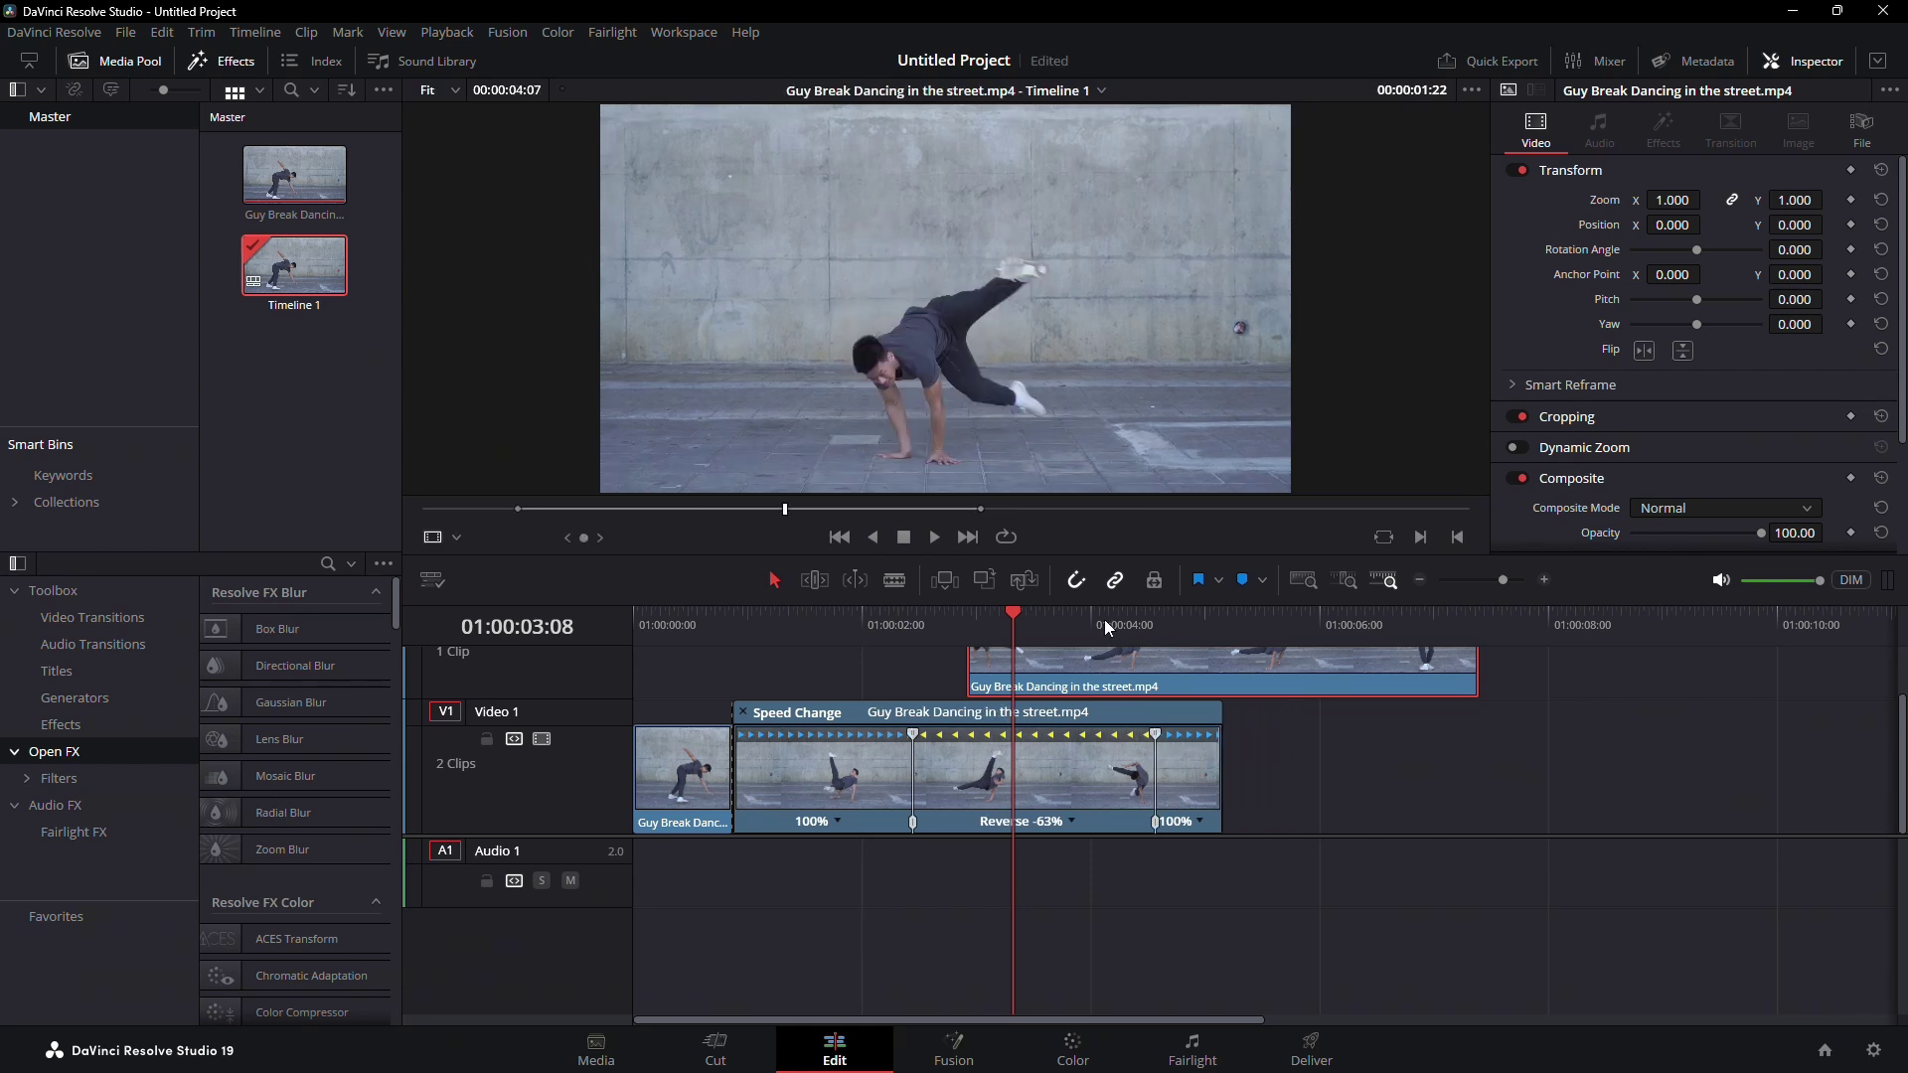
{"action": "mouse_move", "coordinate": [1085, 689]}
{"action": "left_mouse_down"}
{"action": "mouse_move", "coordinate": [1205, 700]}
{"action": "mouse_move", "coordinate": [1335, 760]}
{"action": "left_mouse_up"}
{"action": "left_click", "coordinate": [669, 623]}
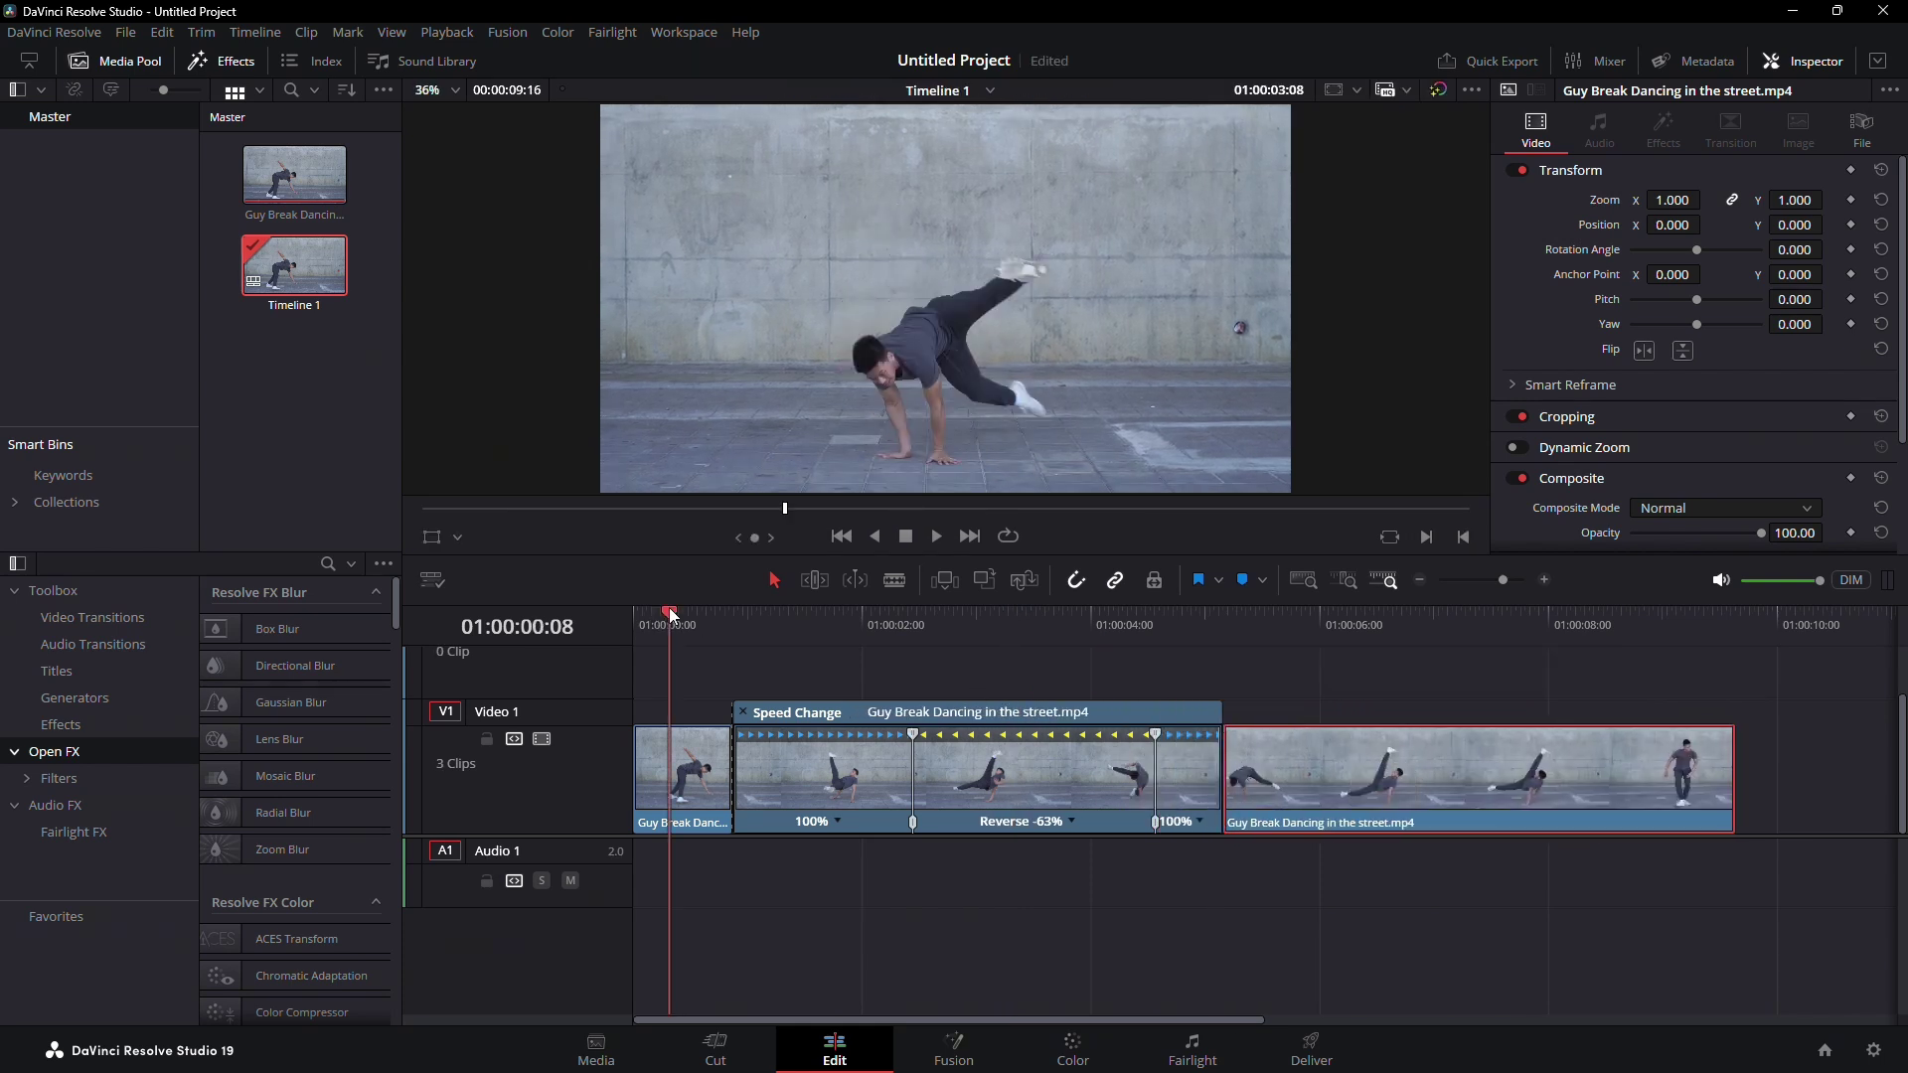
{"action": "key", "text": "space"}
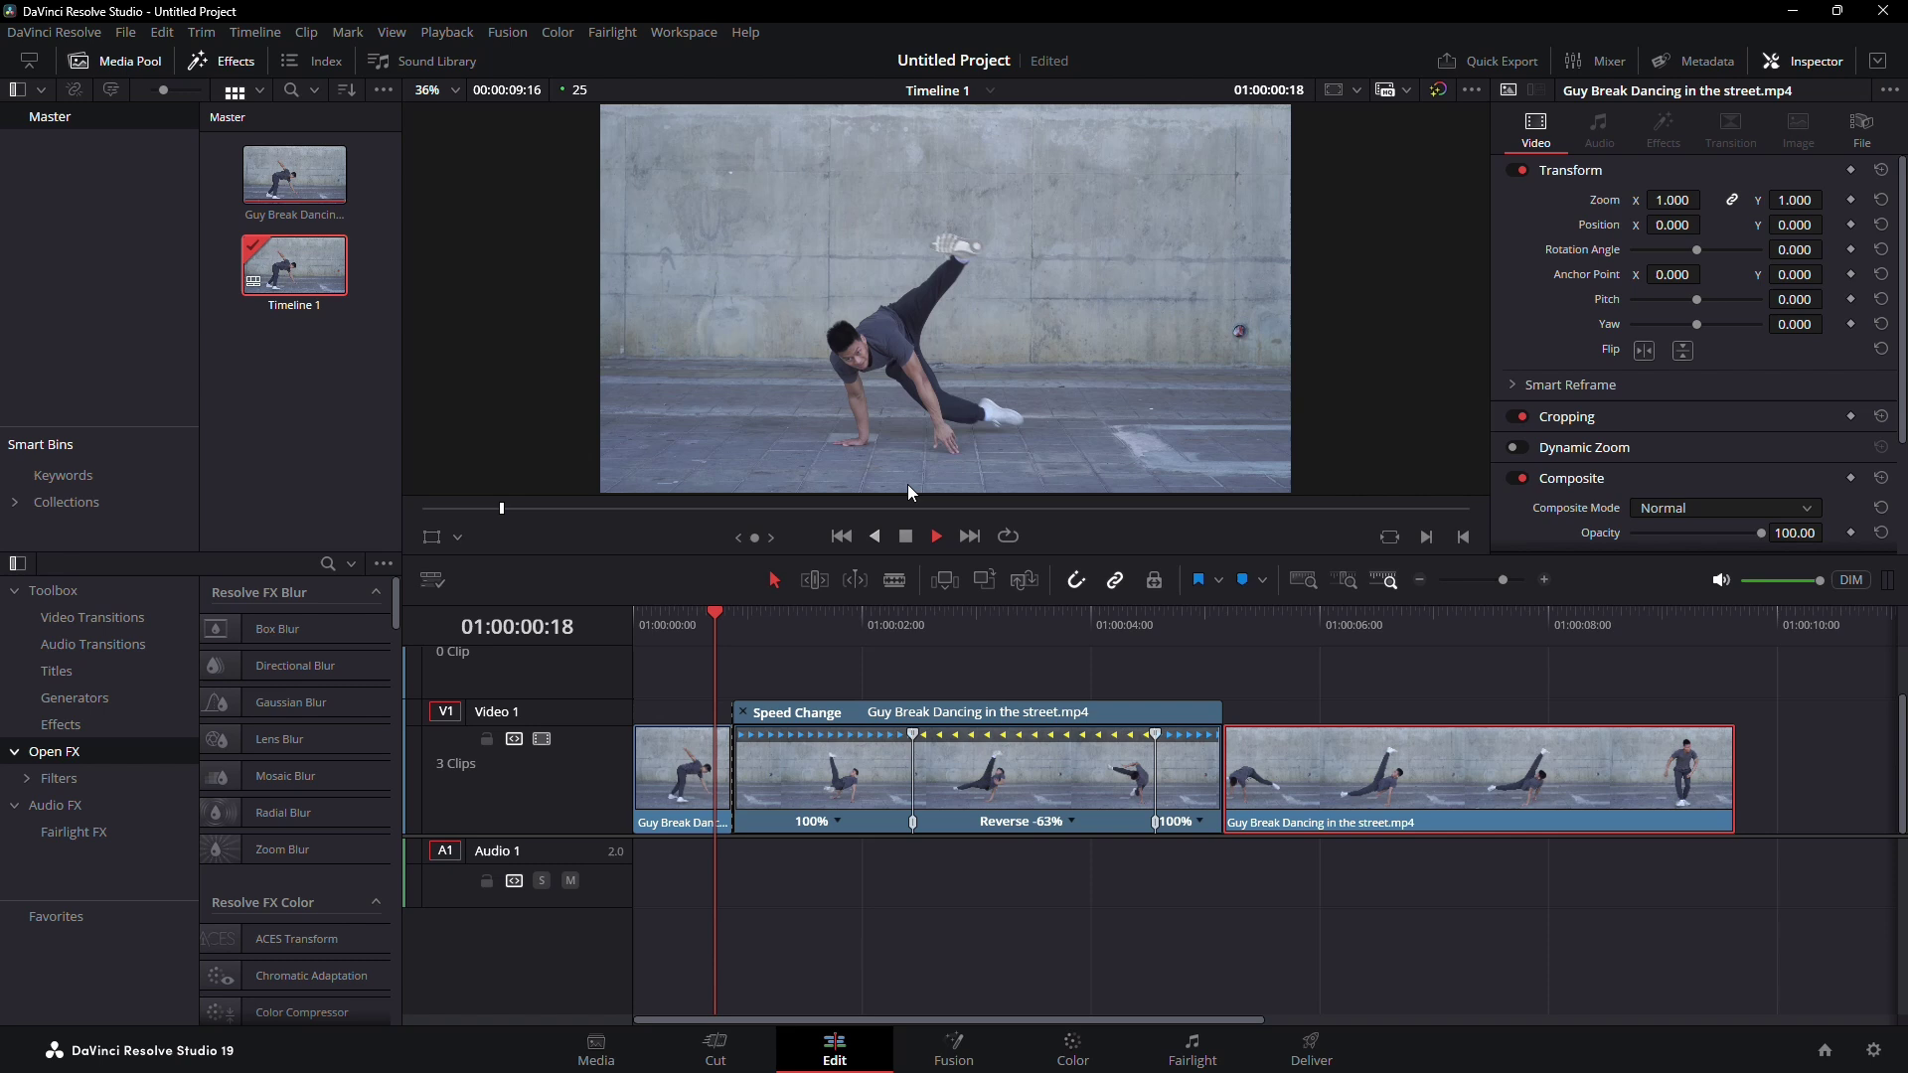